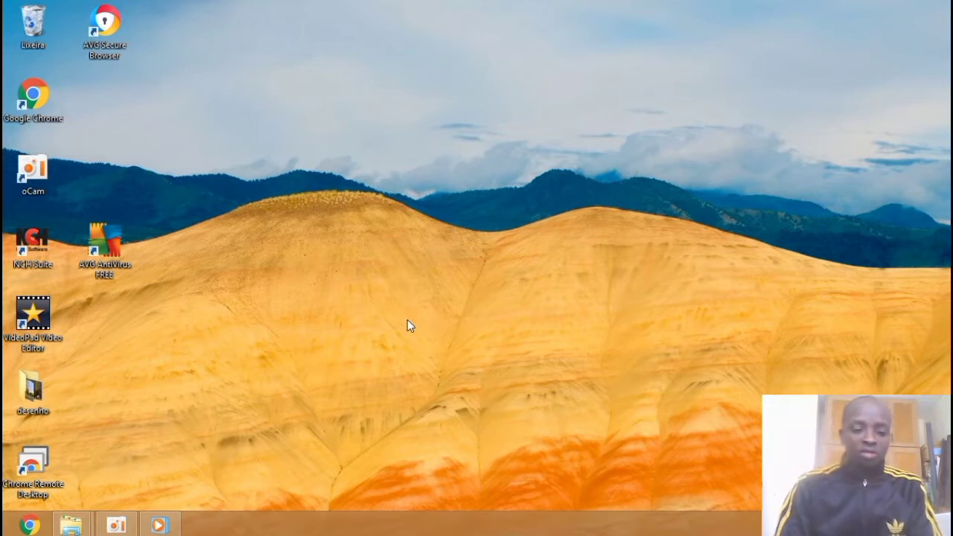
pyautogui.click(120, 249)
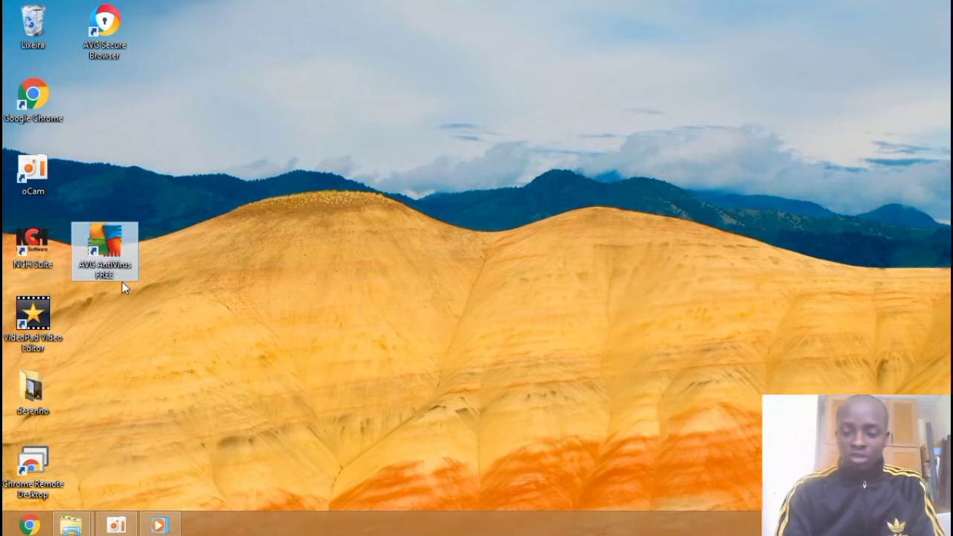
pyautogui.click(428, 186)
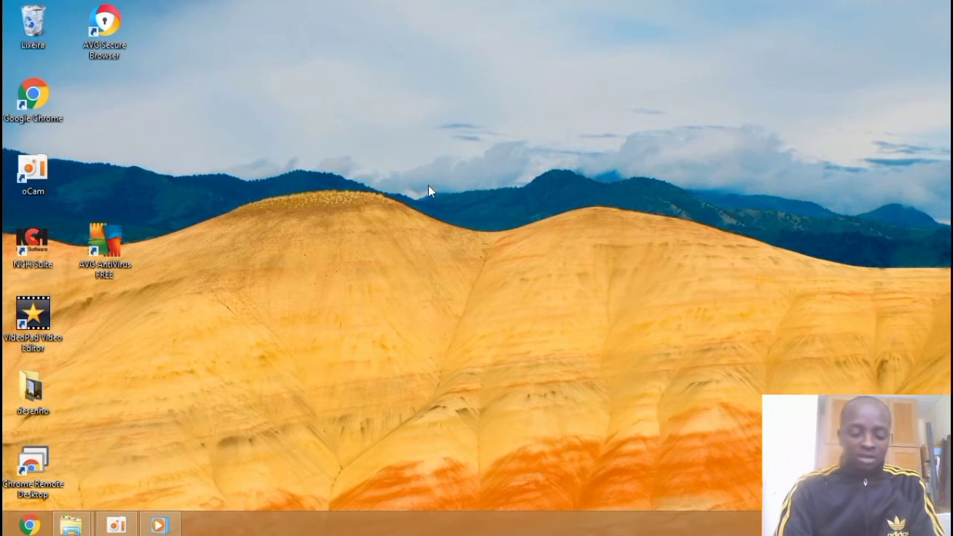
pyautogui.rightClick(438, 241)
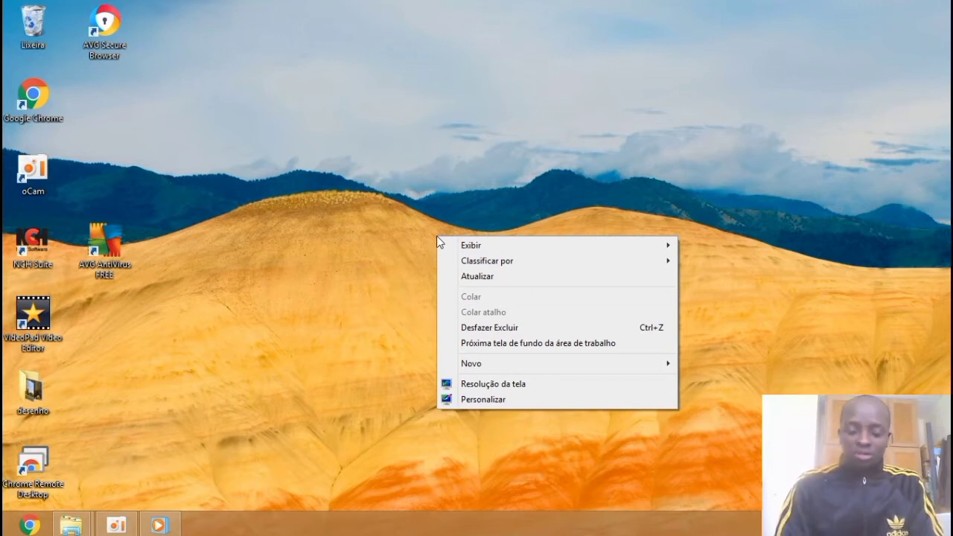
pyautogui.click(432, 189)
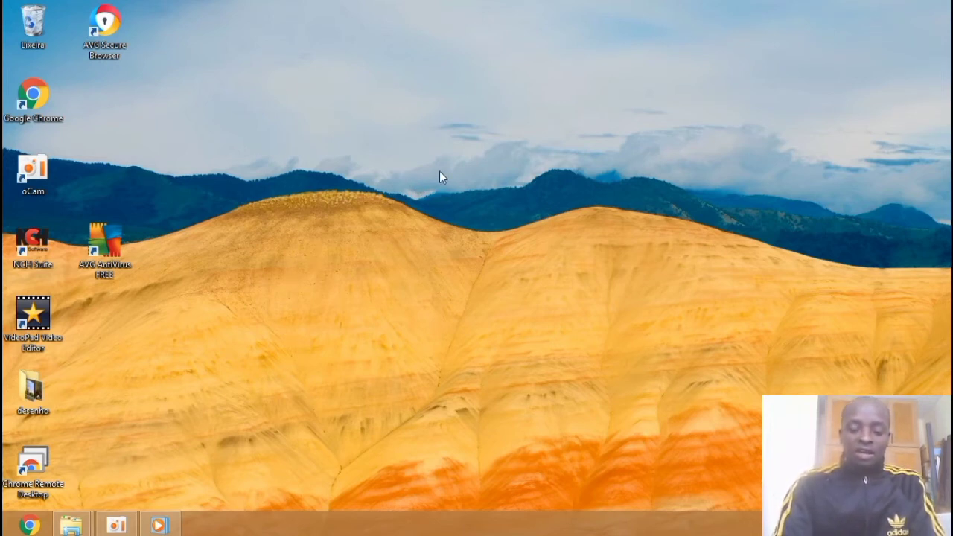
pyautogui.rightClick(435, 231)
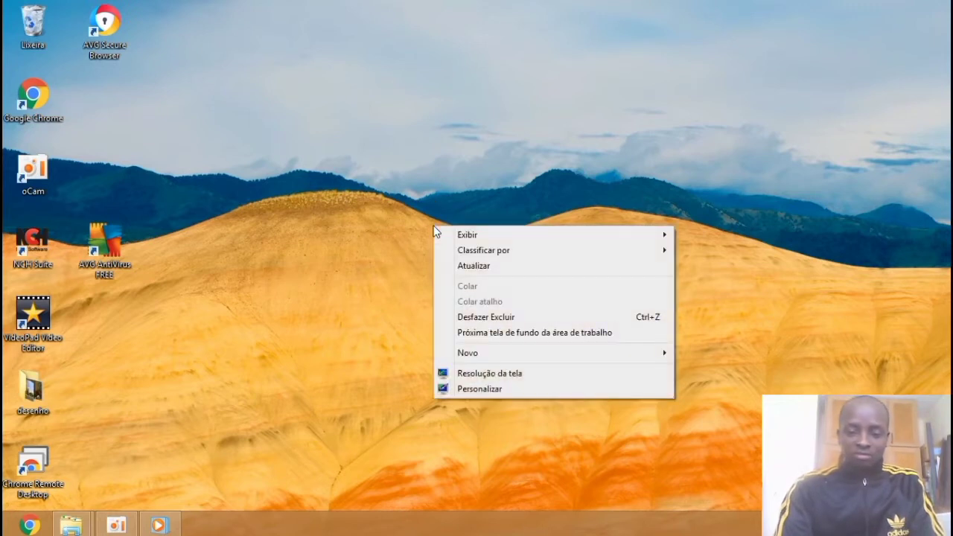
pyautogui.moveTo(464, 252)
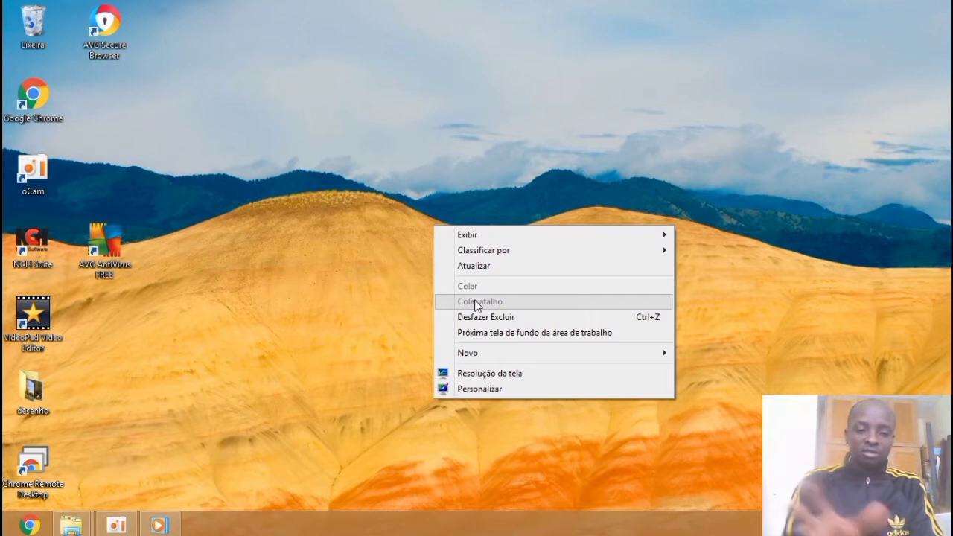
pyautogui.click(388, 298)
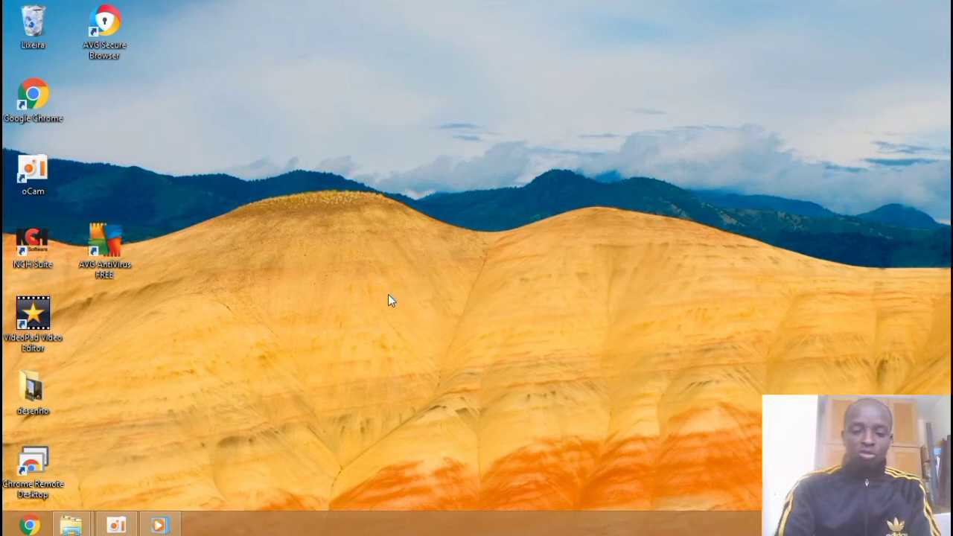
# Step: Open the desktop's personalization settings and go to the desktop background picture selection
pyautogui.rightClick(440, 291)
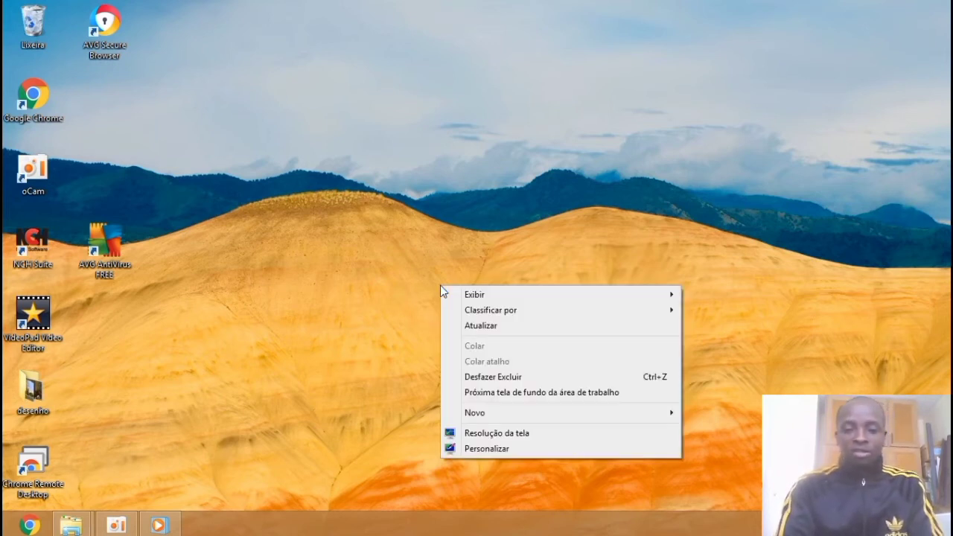
pyautogui.click(491, 450)
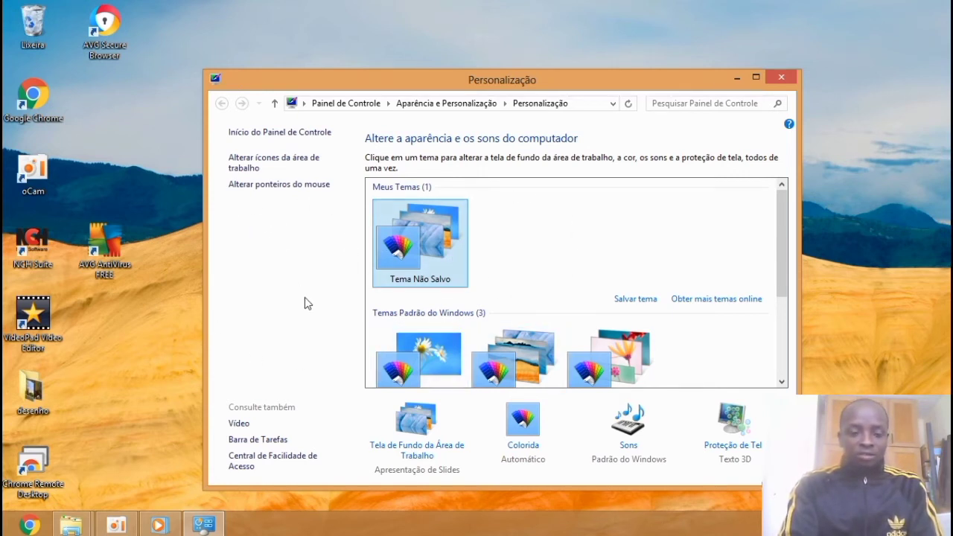
pyautogui.click(418, 424)
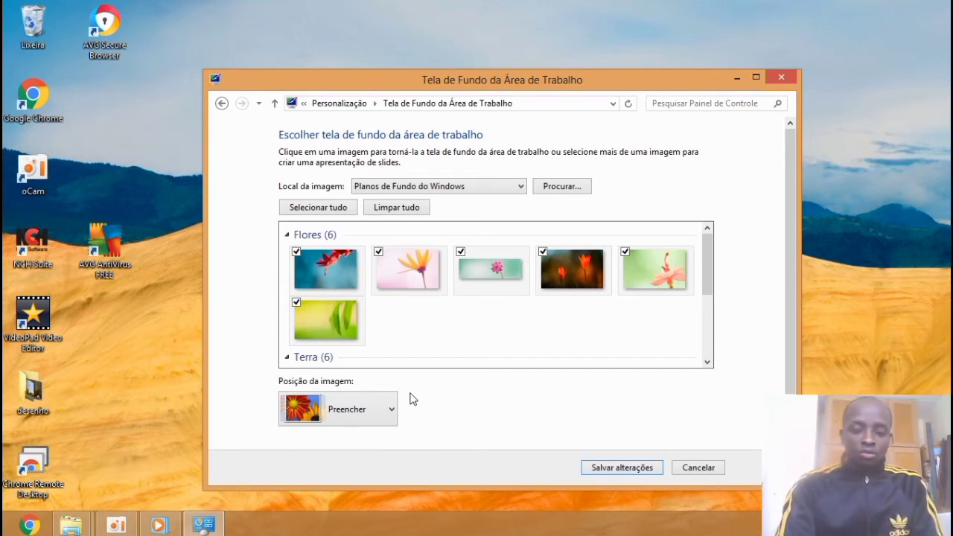
# Step: Clear the slideshow selection and try the red flower, sand dunes, white daisies and rocky shore pictures as the desktop background
pyautogui.click(395, 316)
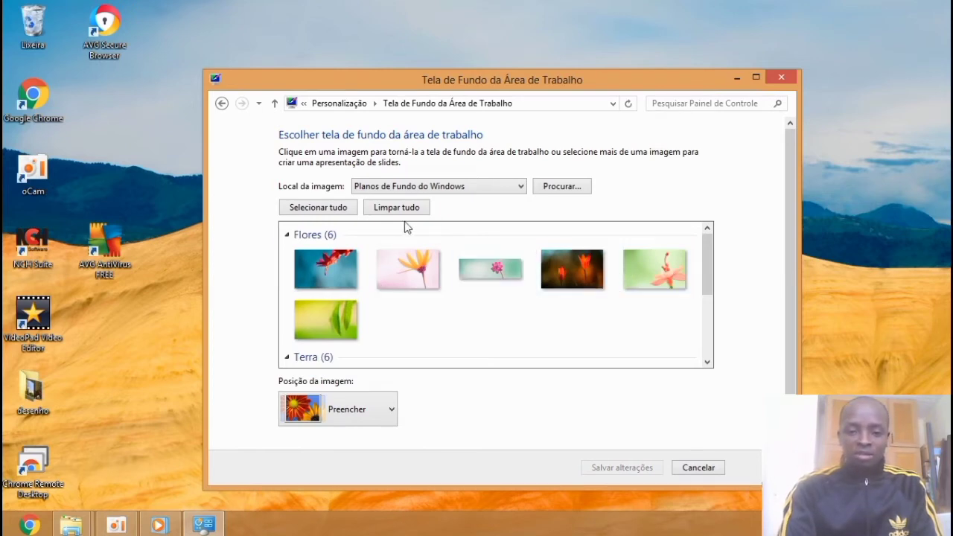
pyautogui.click(325, 285)
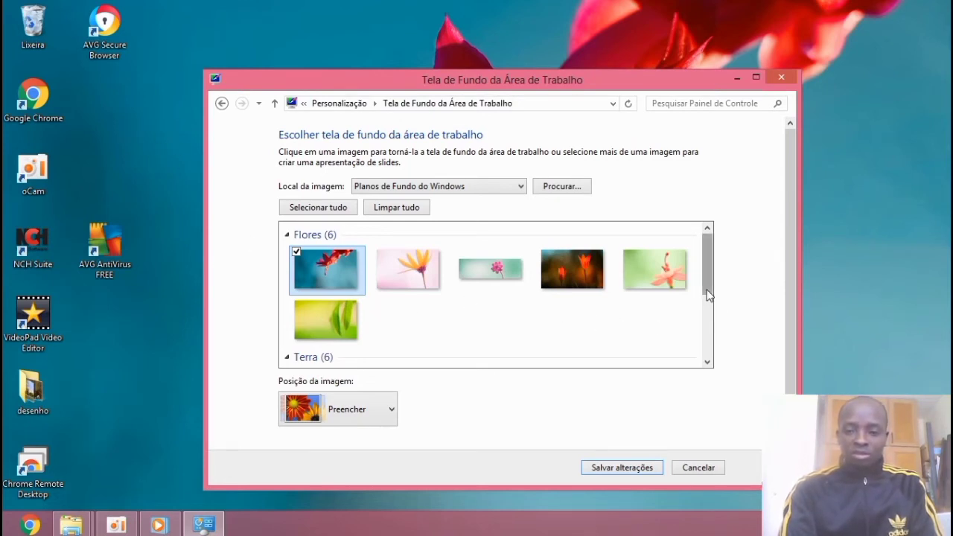
pyautogui.click(708, 362)
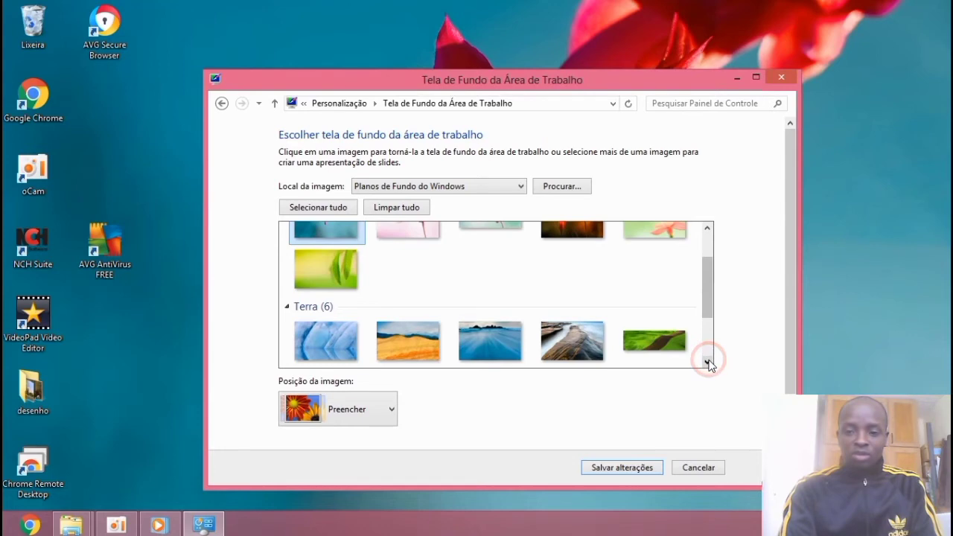
pyautogui.click(708, 362)
pyautogui.click(707, 362)
pyautogui.click(708, 362)
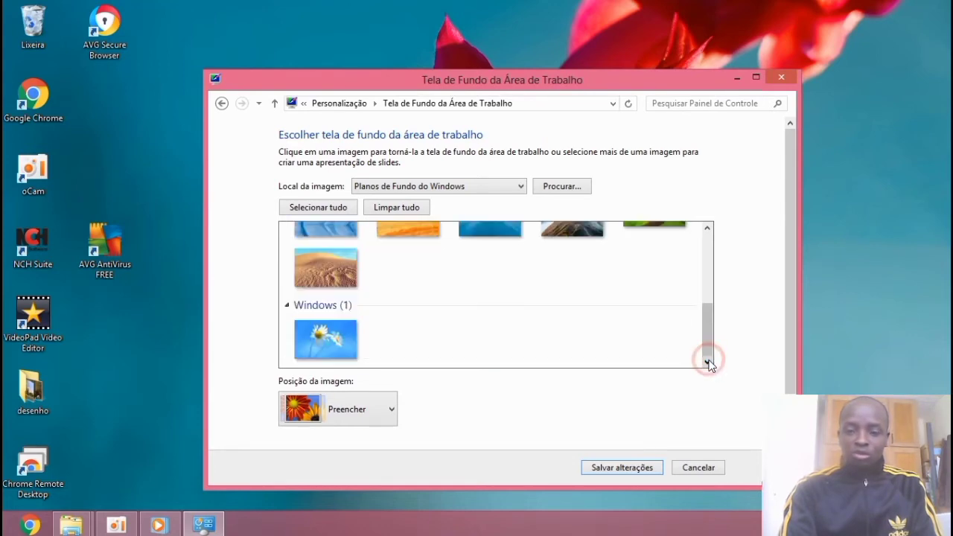
pyautogui.click(320, 273)
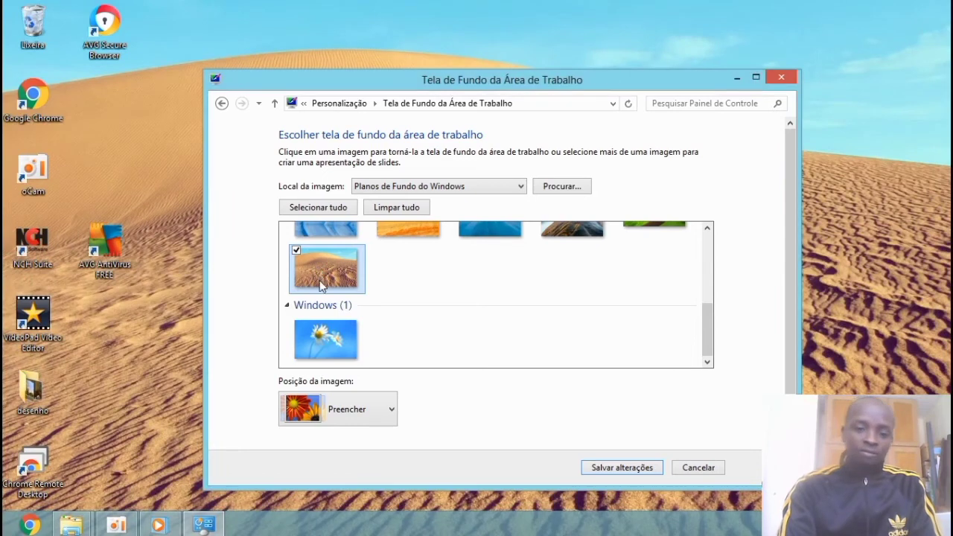
pyautogui.click(328, 338)
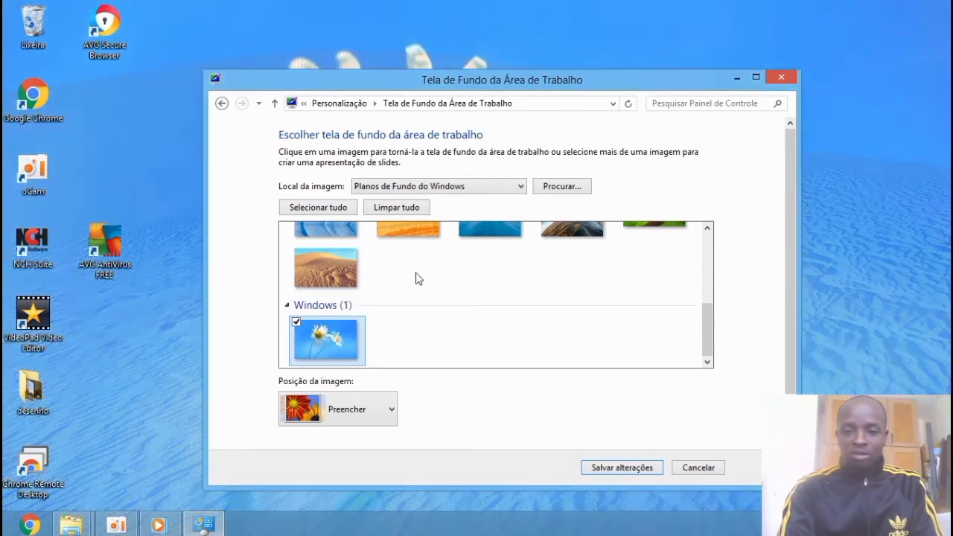
pyautogui.click(574, 240)
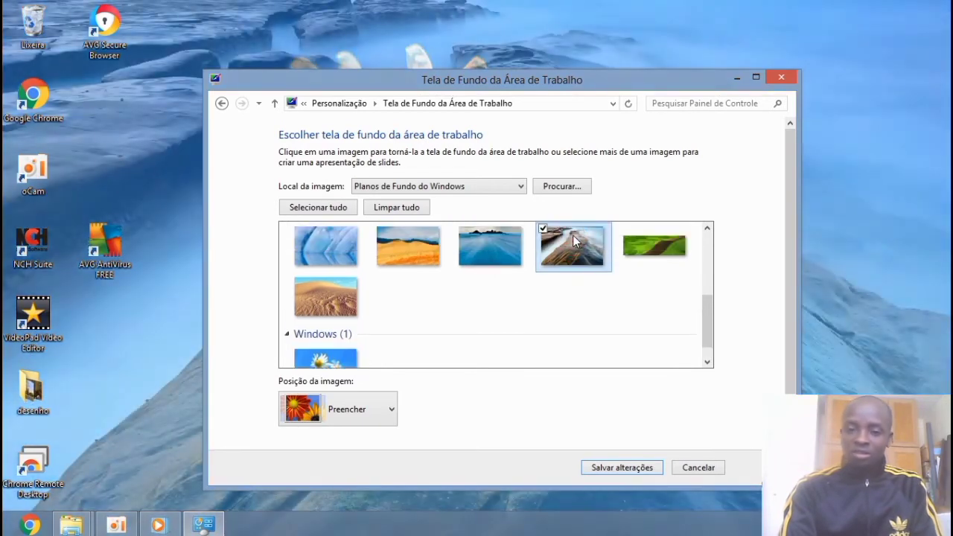
# Step: Choose the blue sea picture with dark rocks on the horizon from the Terra group and save it as the desktop background
pyautogui.click(503, 247)
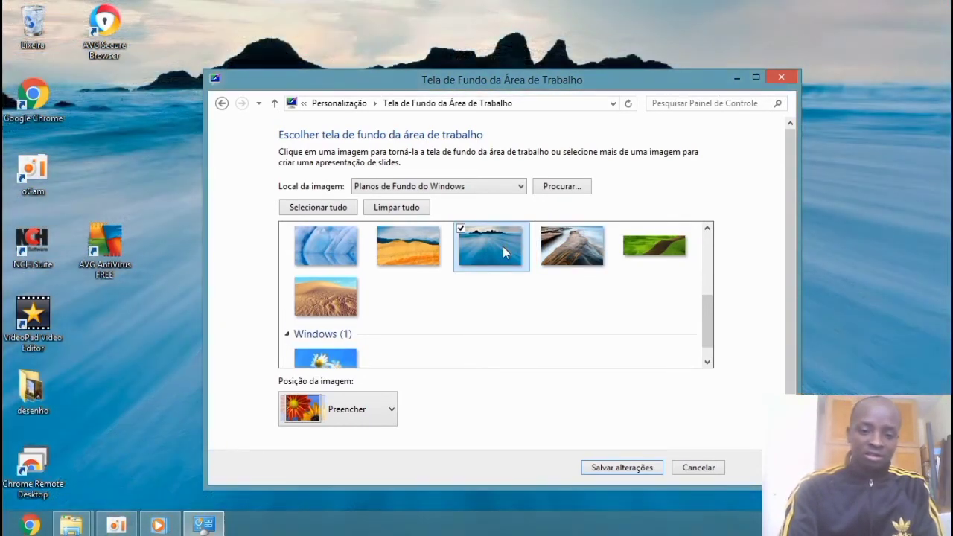
pyautogui.click(623, 468)
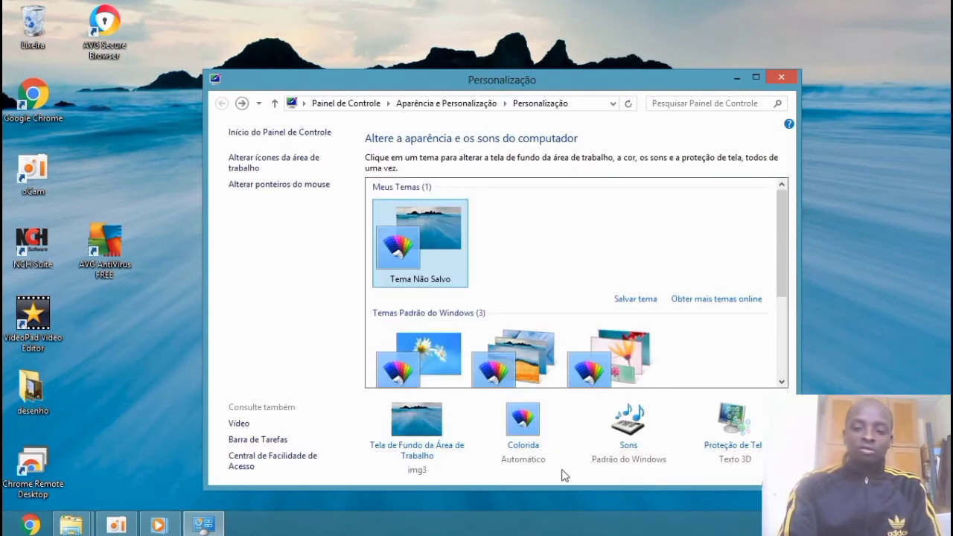
# Step: Try the golden hills picture from the Terra group as the desktop background and discard the change
pyautogui.click(395, 438)
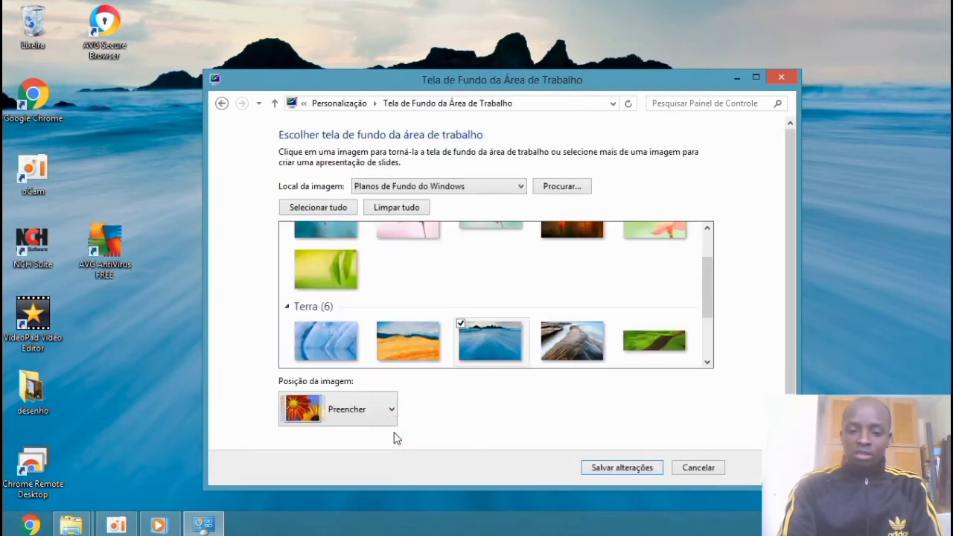
pyautogui.click(423, 328)
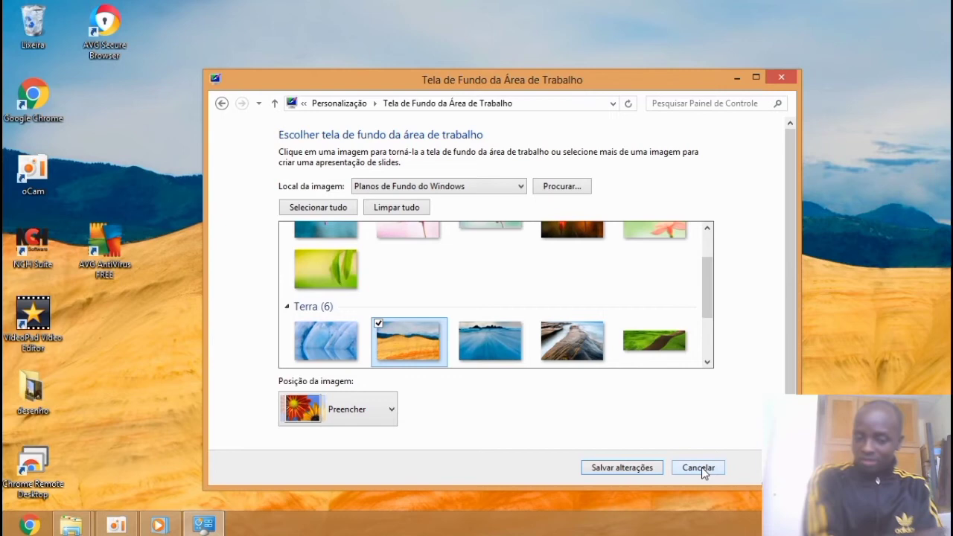
pyautogui.click(701, 469)
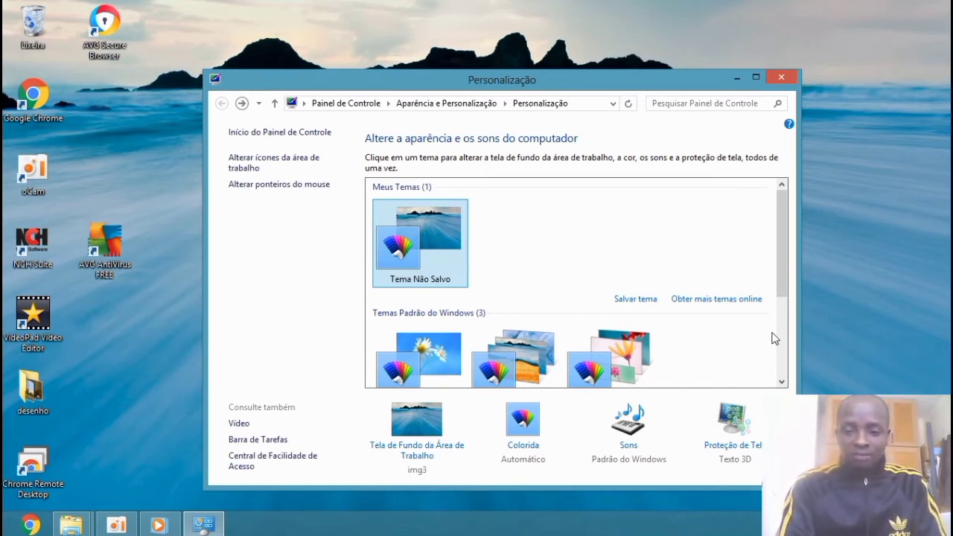
# Step: Reopen the desktop background settings and bring up the folder browser for choosing another picture location
pyautogui.click(419, 429)
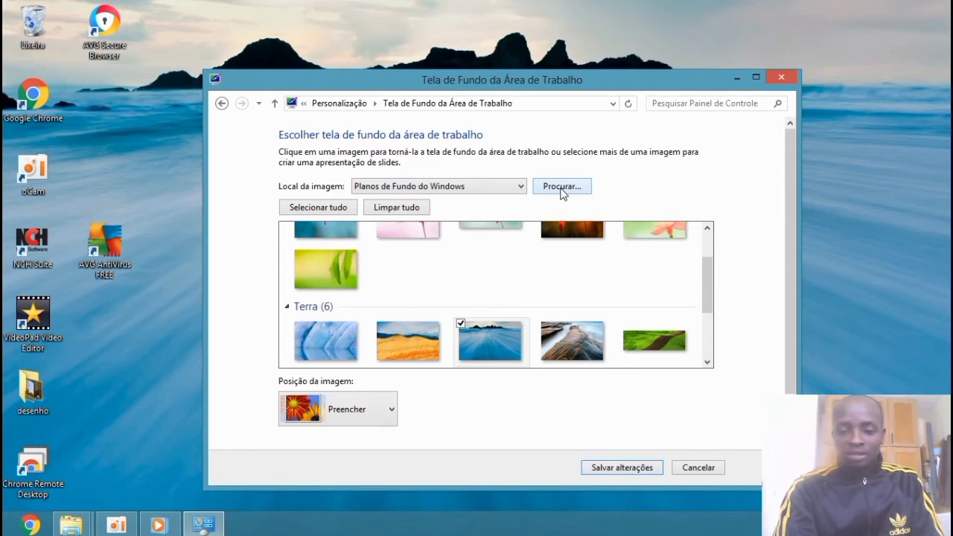
pyautogui.click(562, 188)
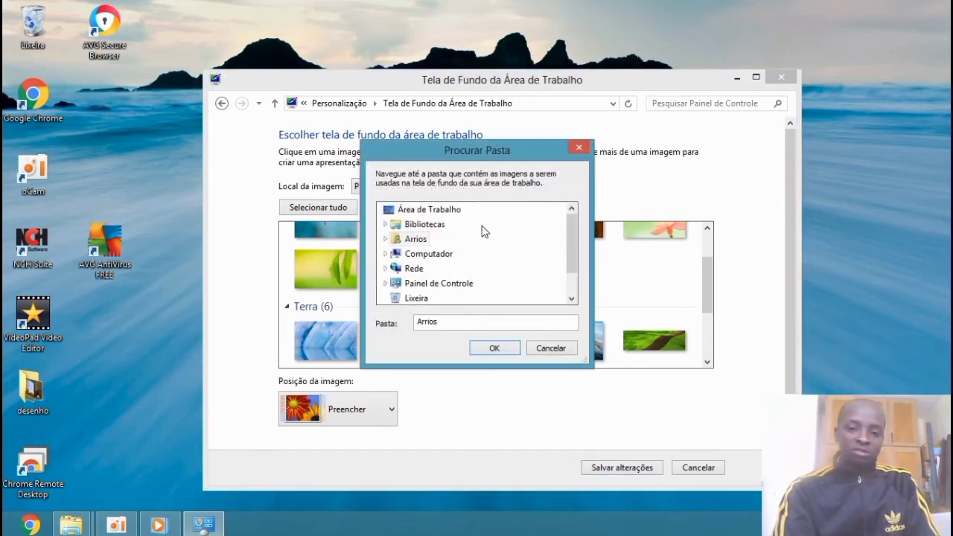
pyautogui.doubleClick(572, 300)
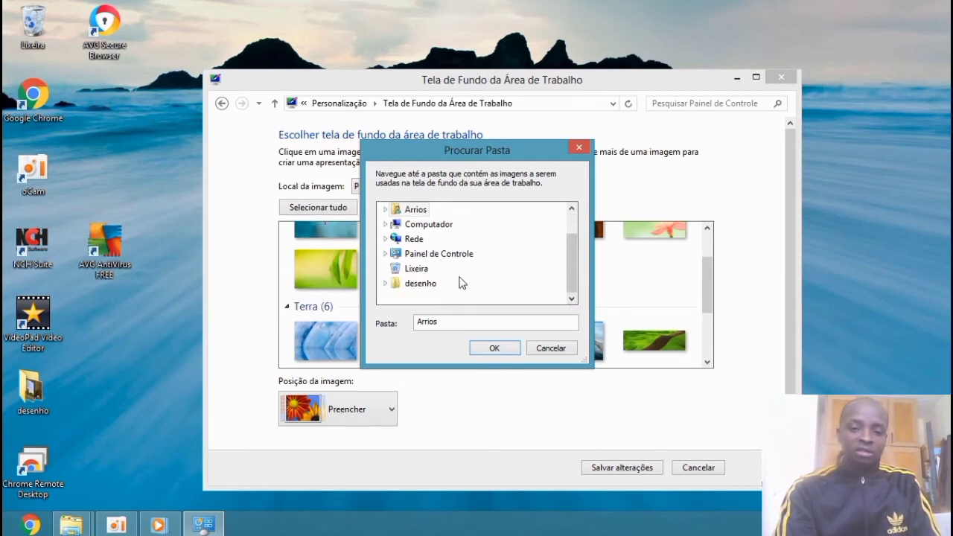
pyautogui.click(572, 211)
pyautogui.click(572, 211)
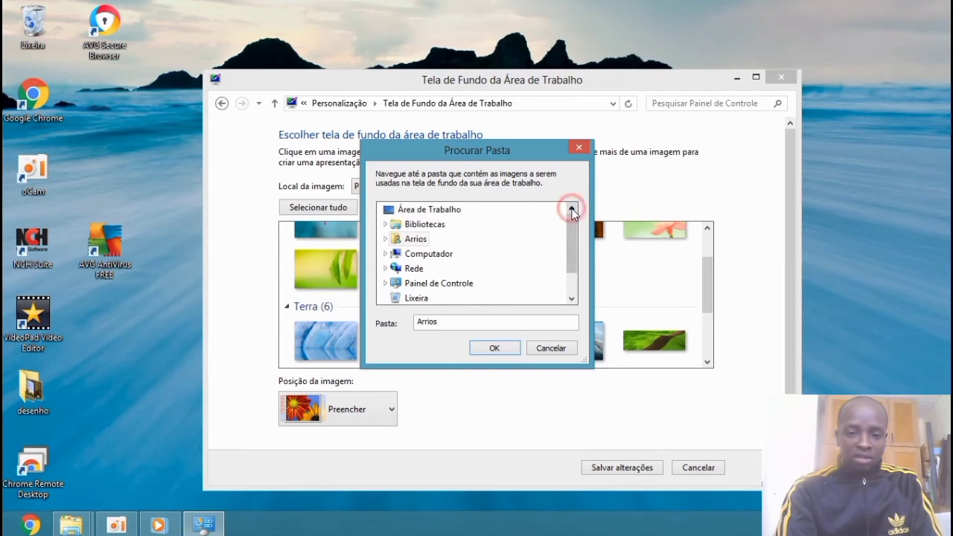
pyautogui.click(572, 298)
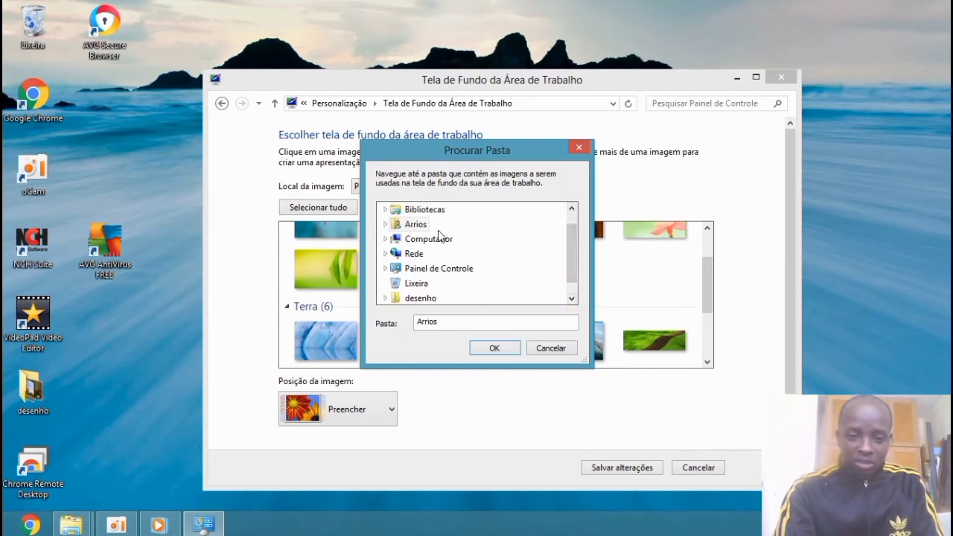
pyautogui.click(572, 211)
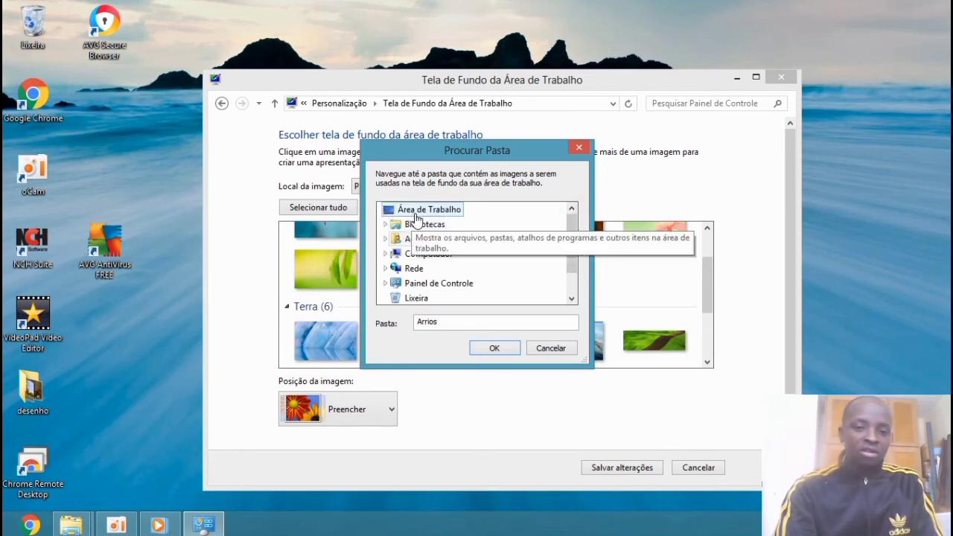
# Step: Browse from Área de Trabalho through Bibliotecas and Imagens to the Álbum da Câmera and Imagens Públicas folders
pyautogui.click(416, 212)
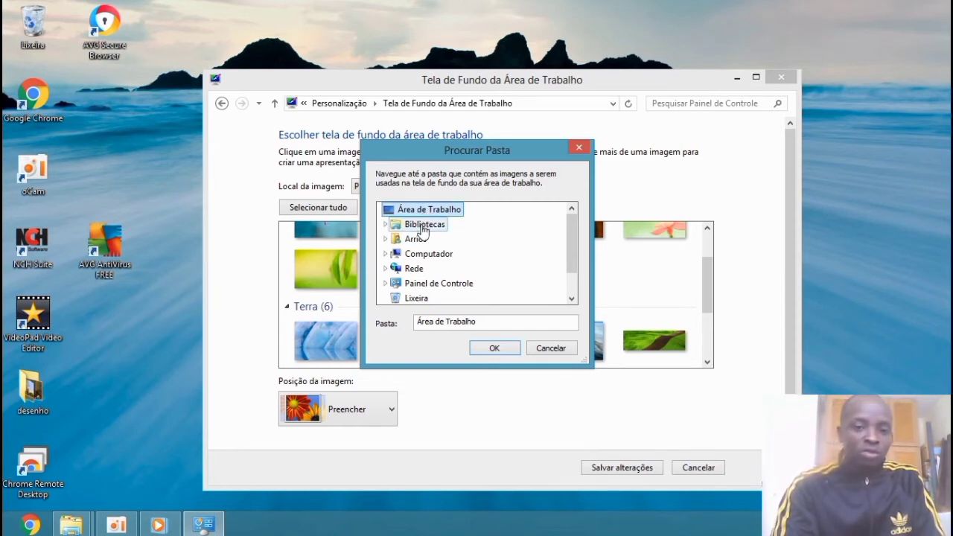
pyautogui.doubleClick(423, 226)
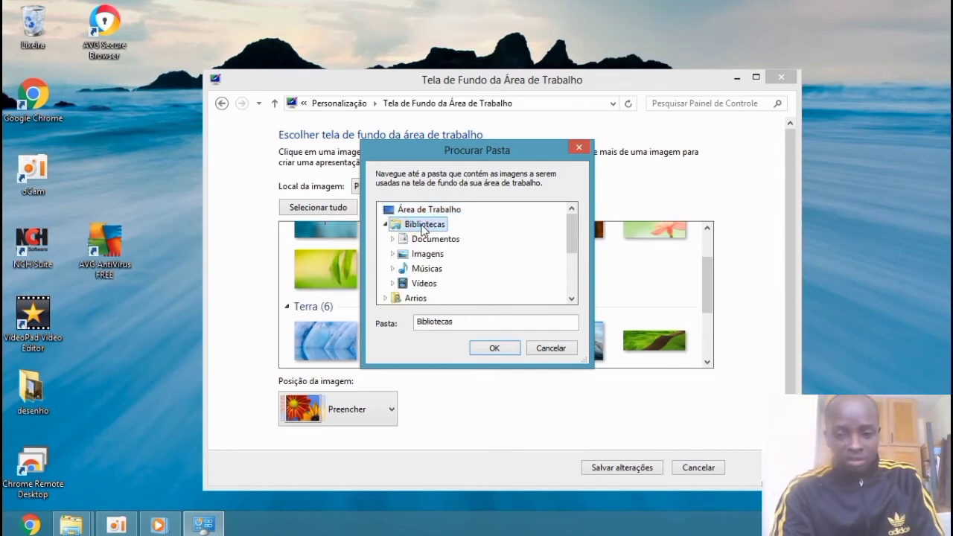
pyautogui.doubleClick(422, 255)
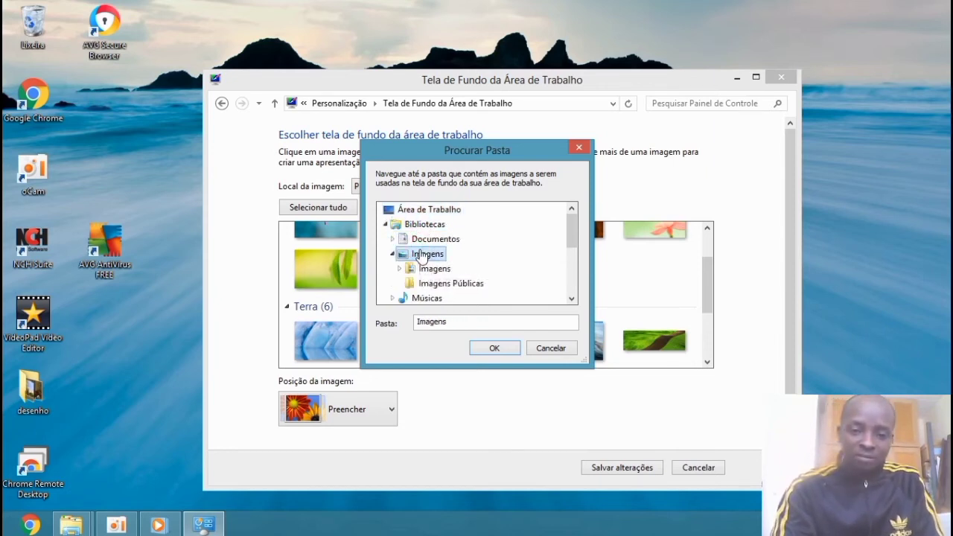
pyautogui.doubleClick(432, 269)
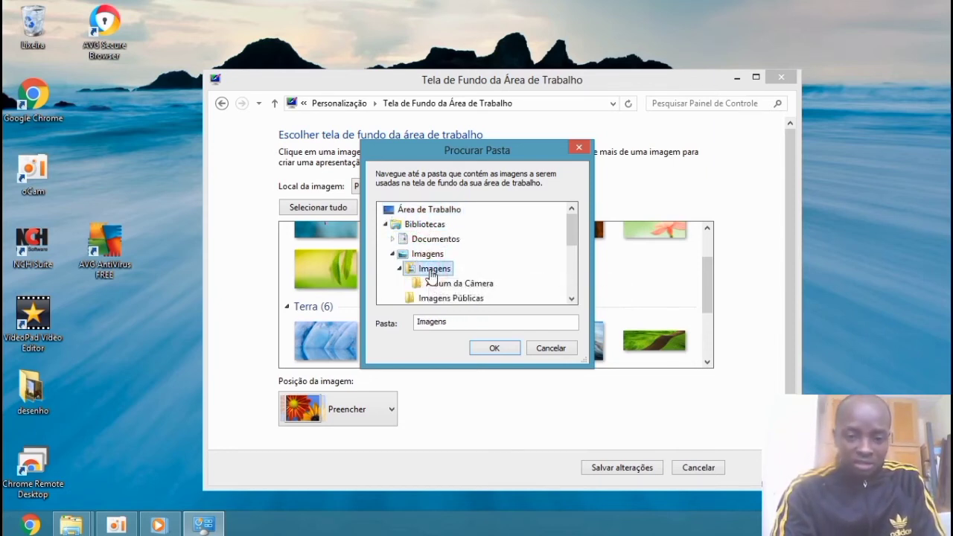
pyautogui.click(572, 299)
pyautogui.click(572, 299)
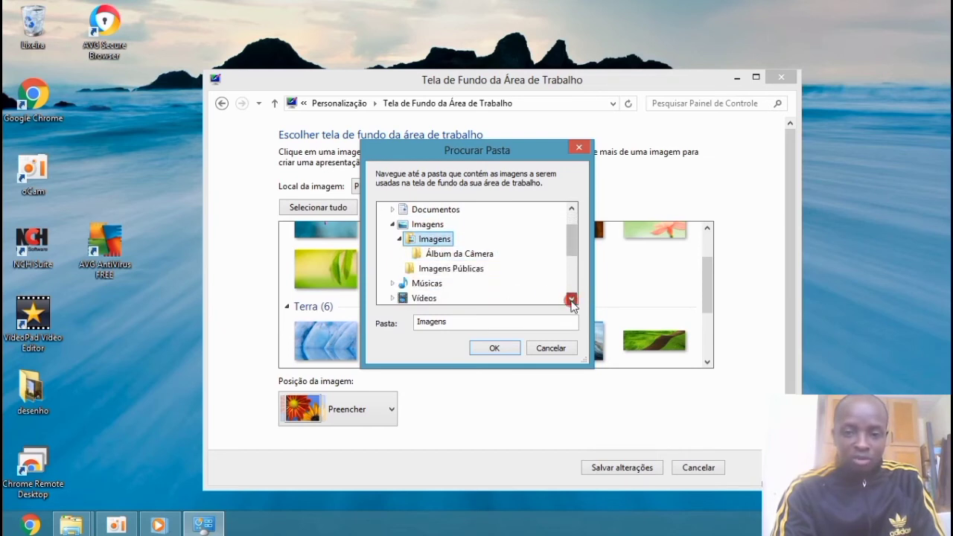
pyautogui.click(462, 254)
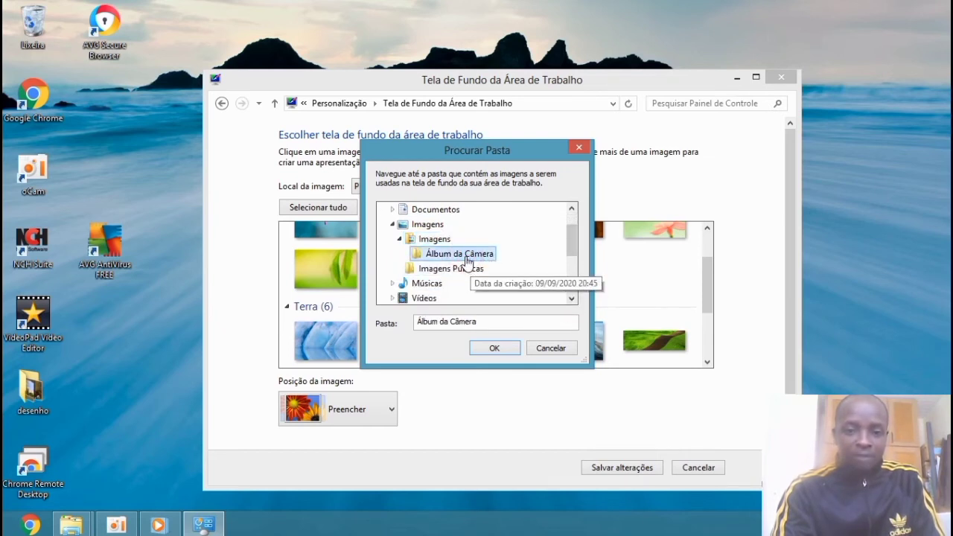
pyautogui.click(452, 270)
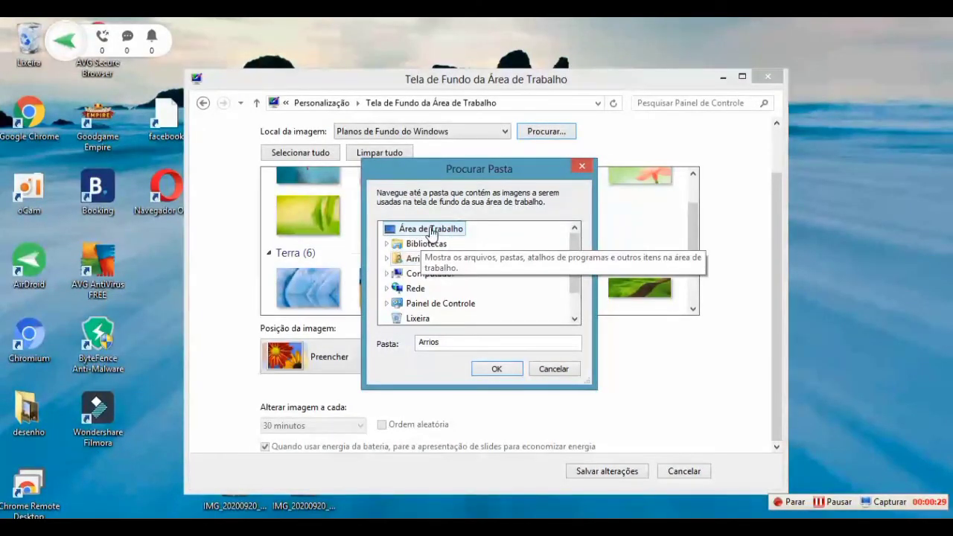
# Step: Use the Área de Trabalho folder as the picture location and save the seated child's photo as the desktop background
pyautogui.click(430, 231)
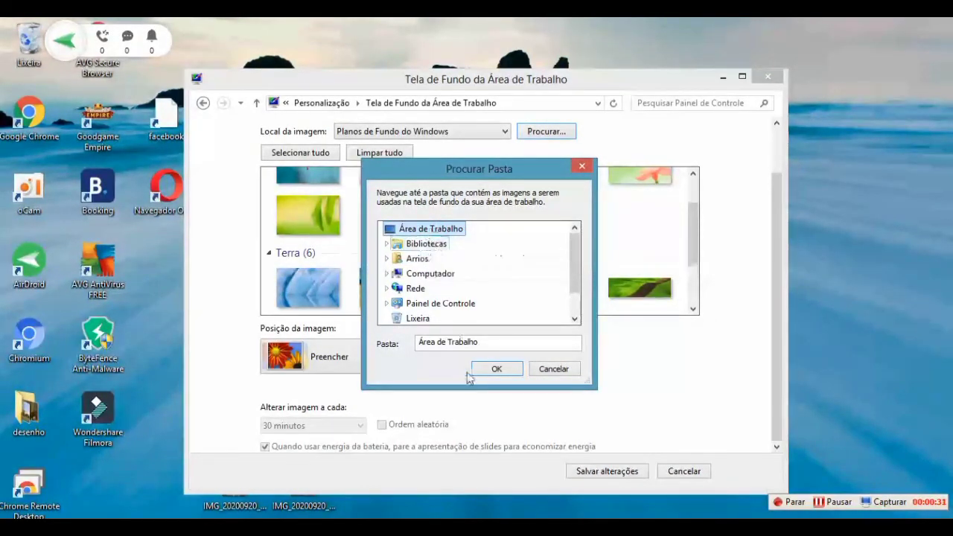
pyautogui.click(496, 370)
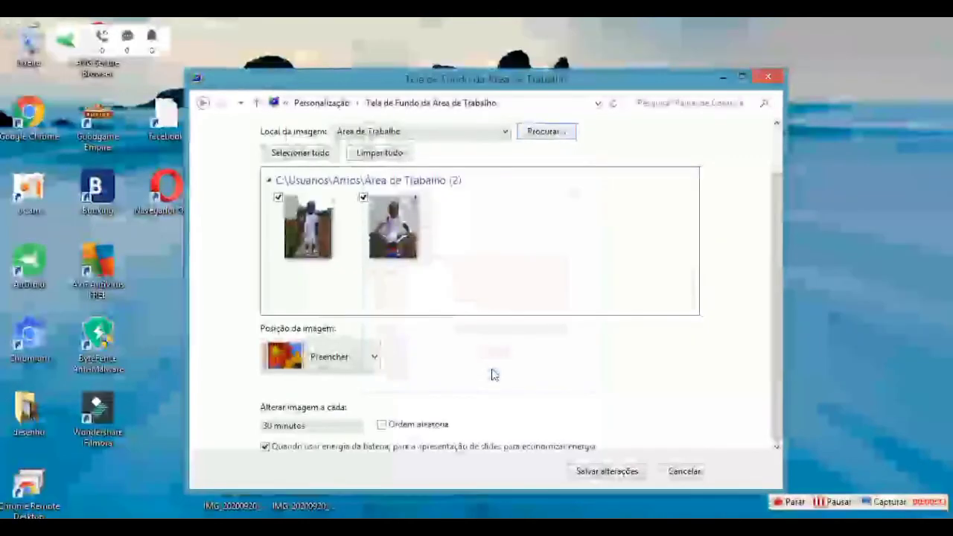
pyautogui.click(393, 246)
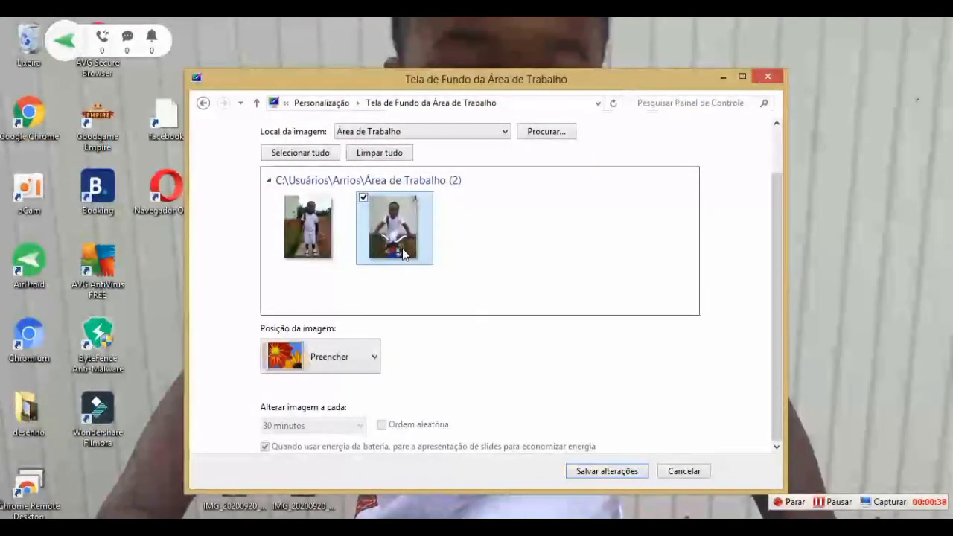
pyautogui.click(597, 471)
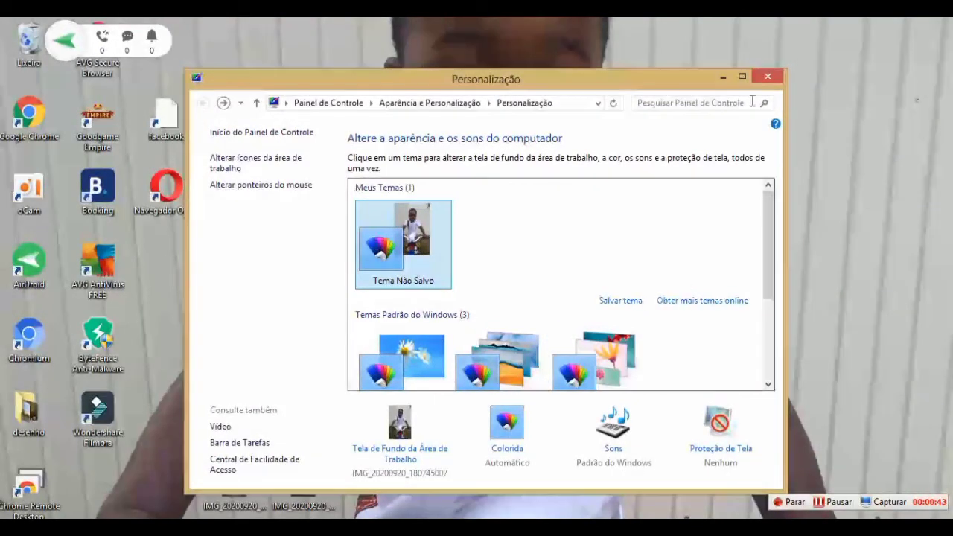
pyautogui.click(727, 79)
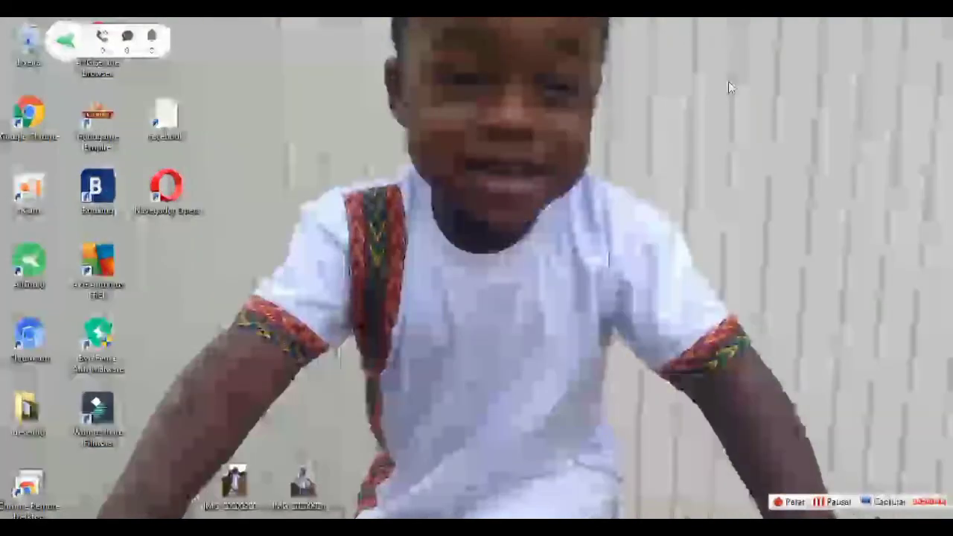
# Step: Reopen the desktop background settings, replace the seated photo with the standing child's photo and save the change
pyautogui.rightClick(505, 301)
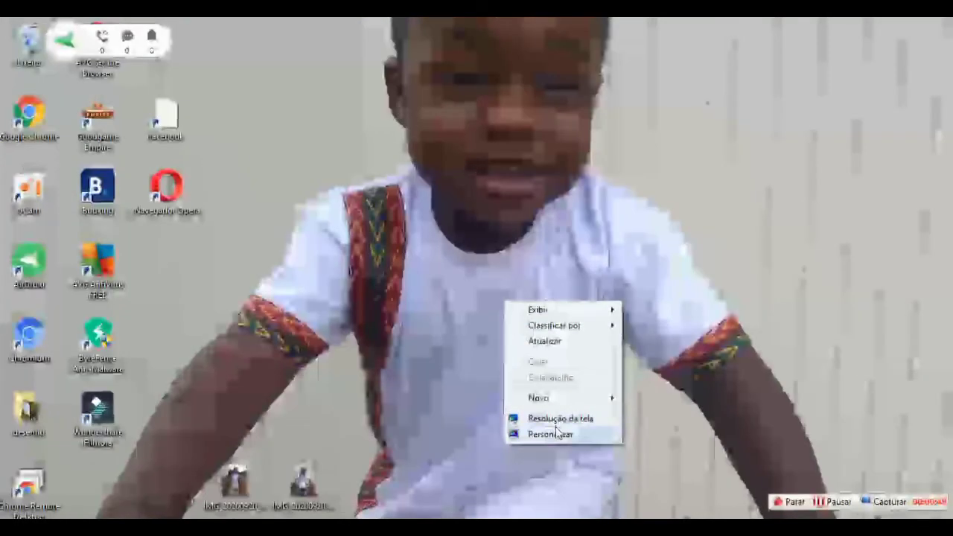
pyautogui.click(555, 435)
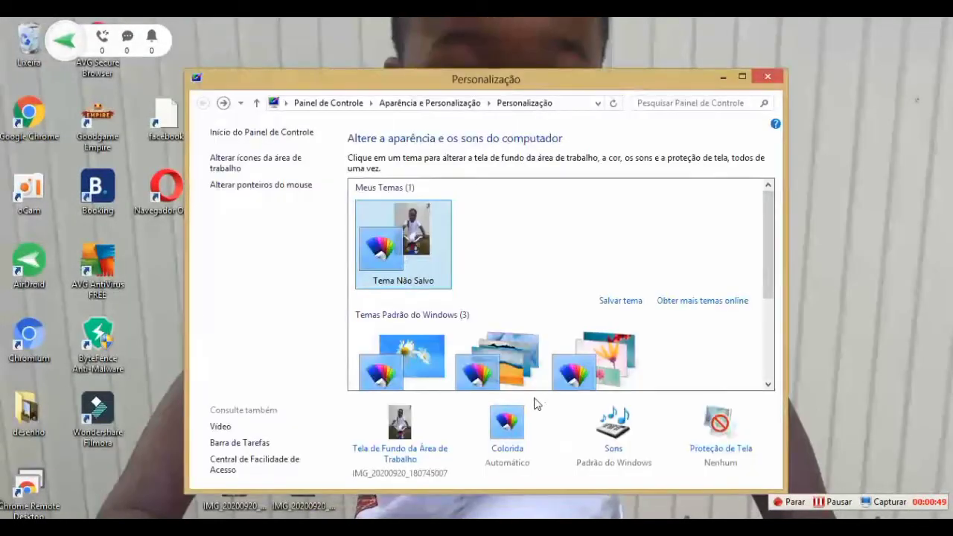
pyautogui.click(405, 447)
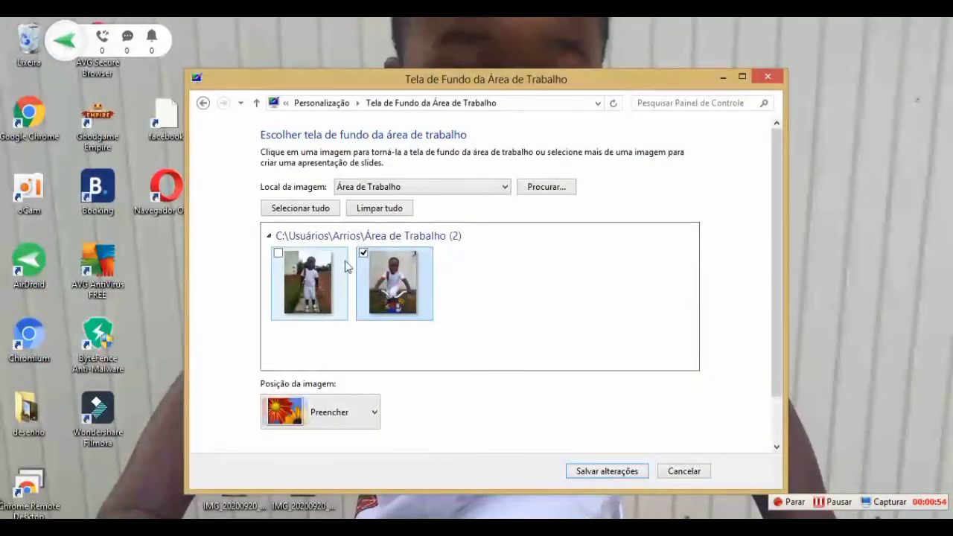
pyautogui.click(370, 266)
pyautogui.click(365, 254)
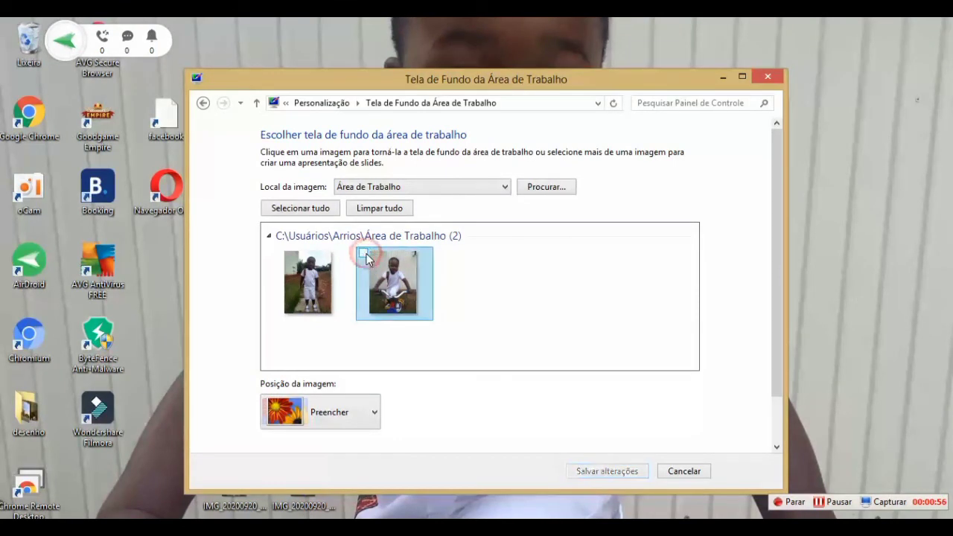
pyautogui.click(278, 257)
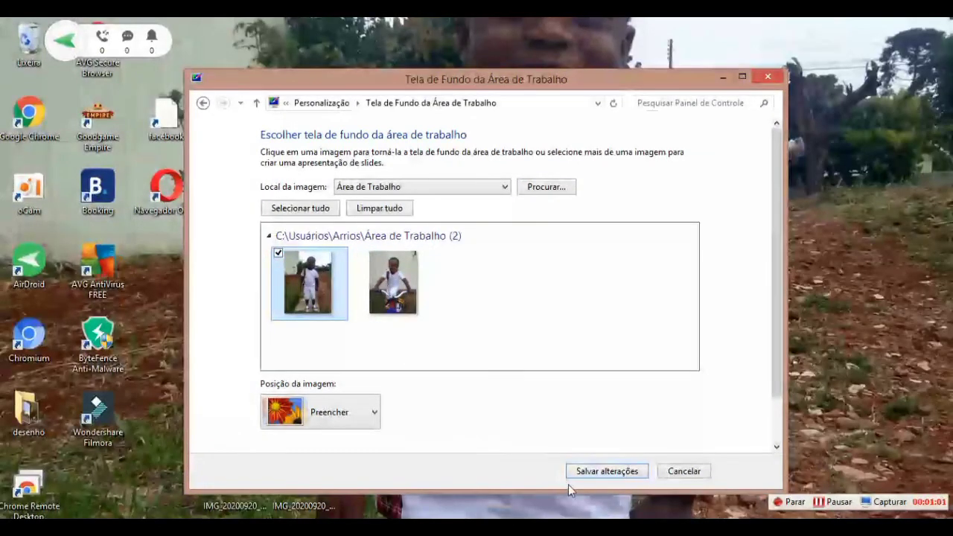
pyautogui.click(597, 472)
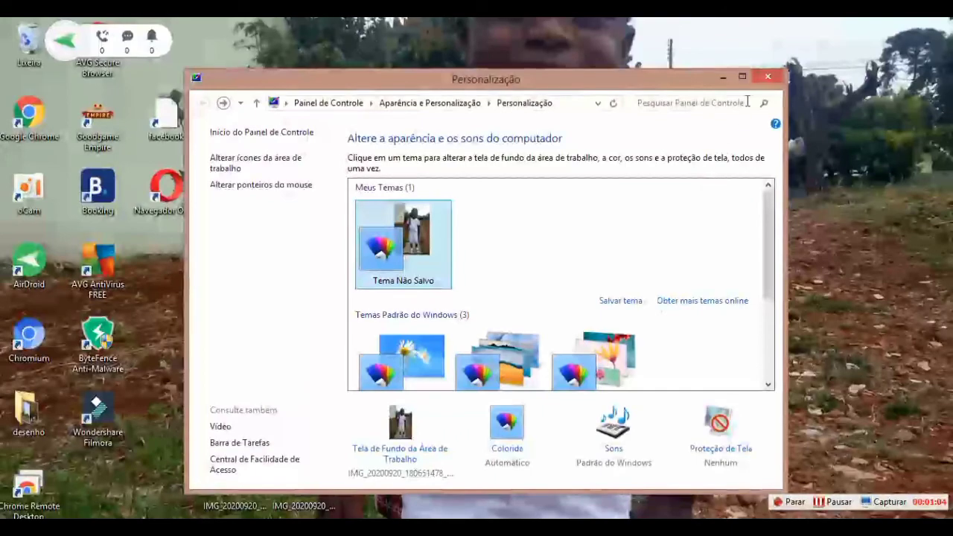
pyautogui.click(767, 78)
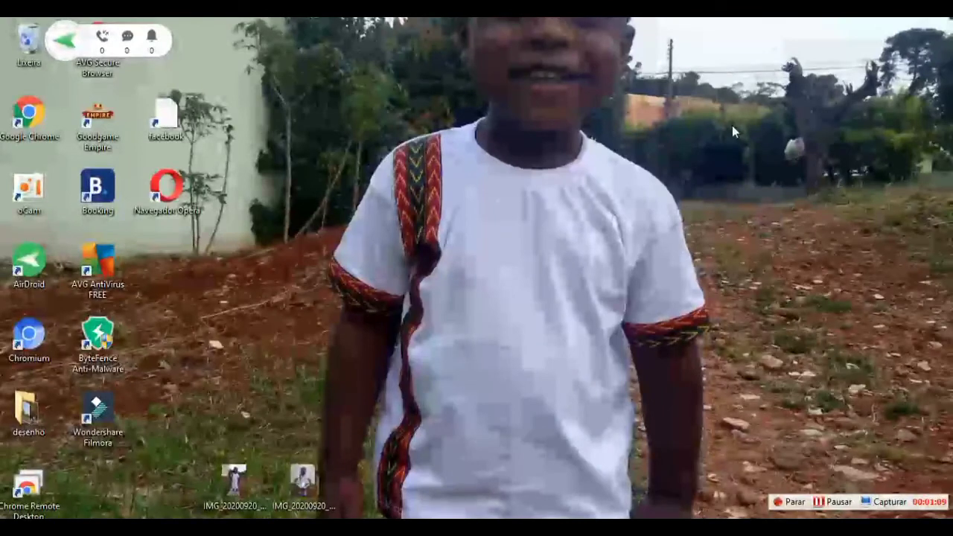
# Step: Reopen the desktop background settings, set the picture position to Ajustar and save the change
pyautogui.rightClick(732, 126)
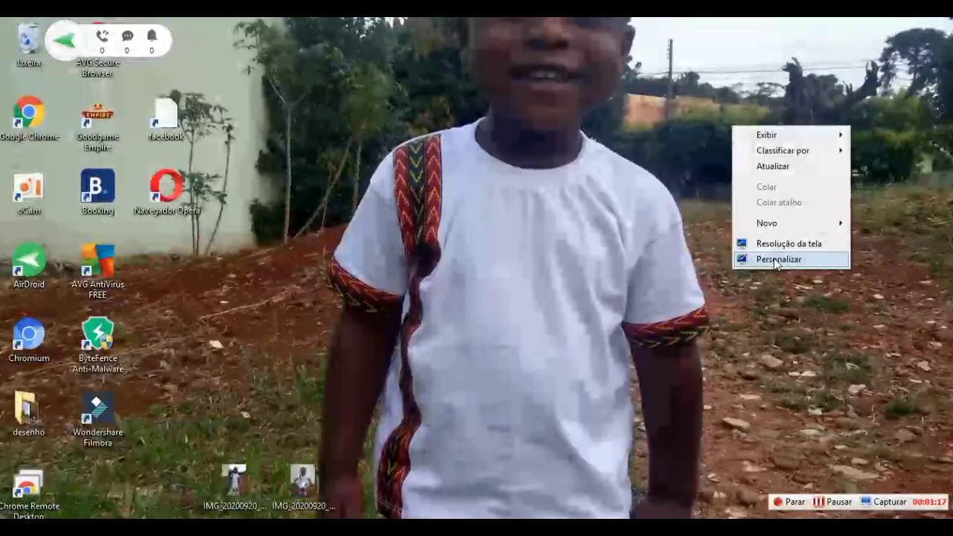
pyautogui.click(775, 261)
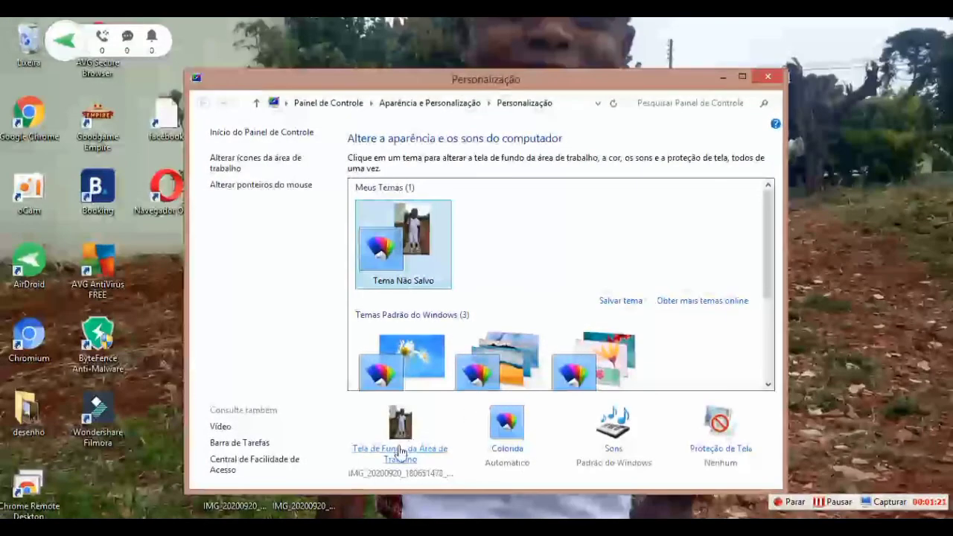
pyautogui.click(400, 451)
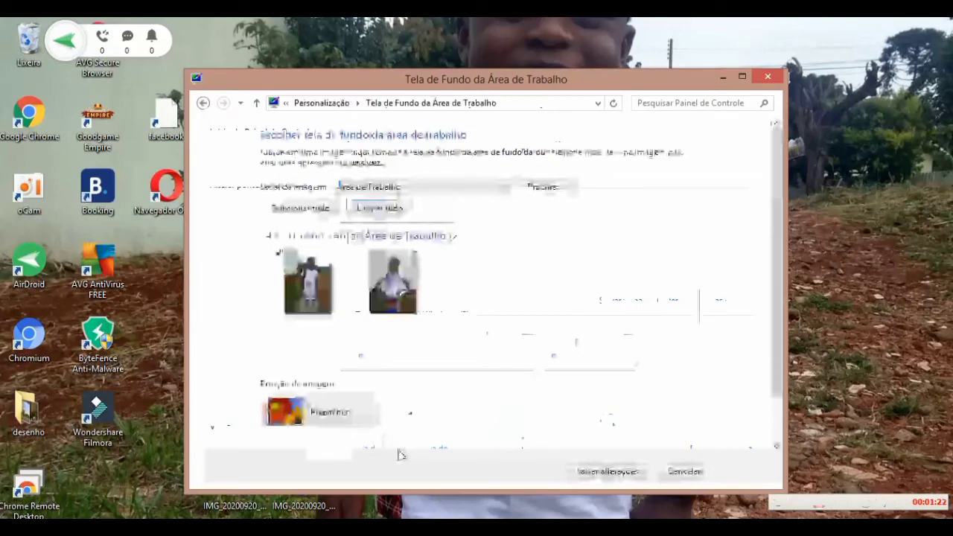
pyautogui.click(375, 419)
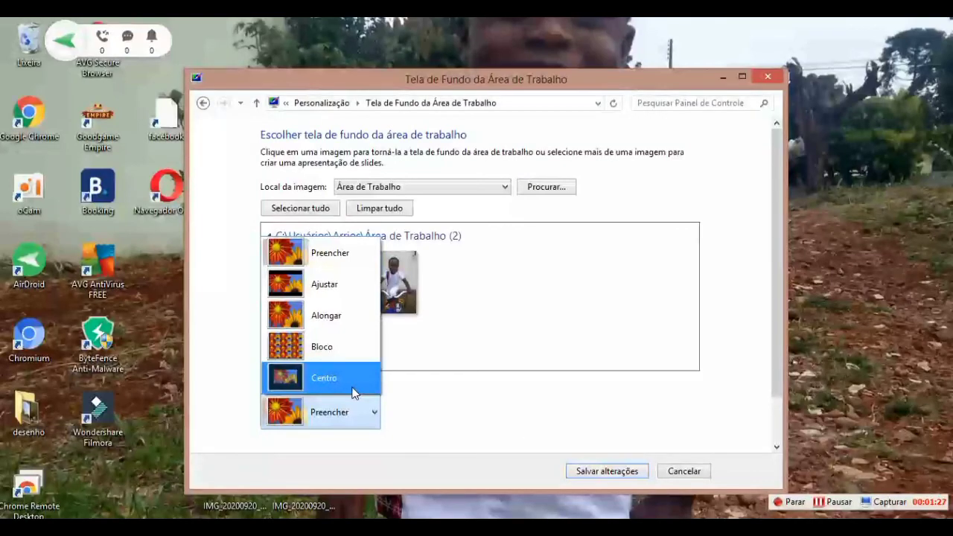
pyautogui.click(329, 290)
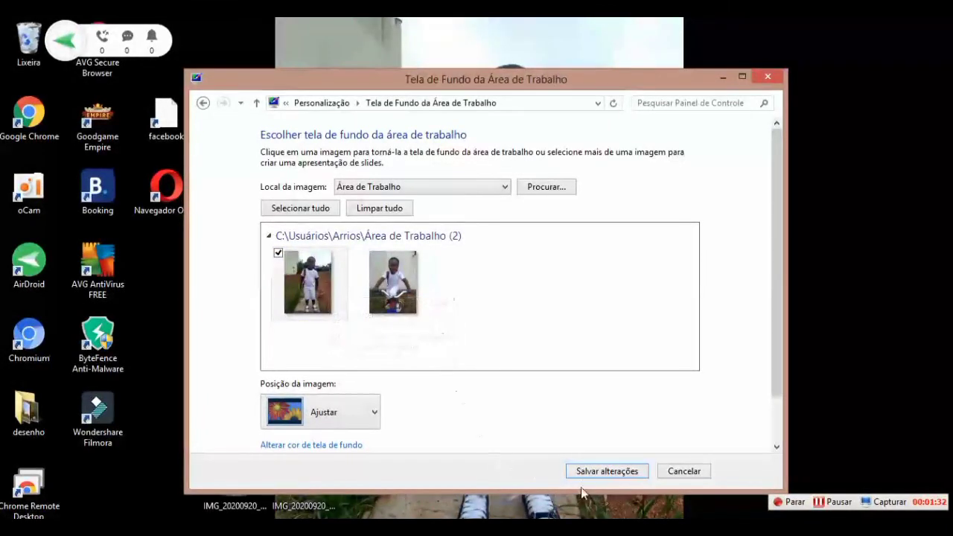
pyautogui.click(373, 414)
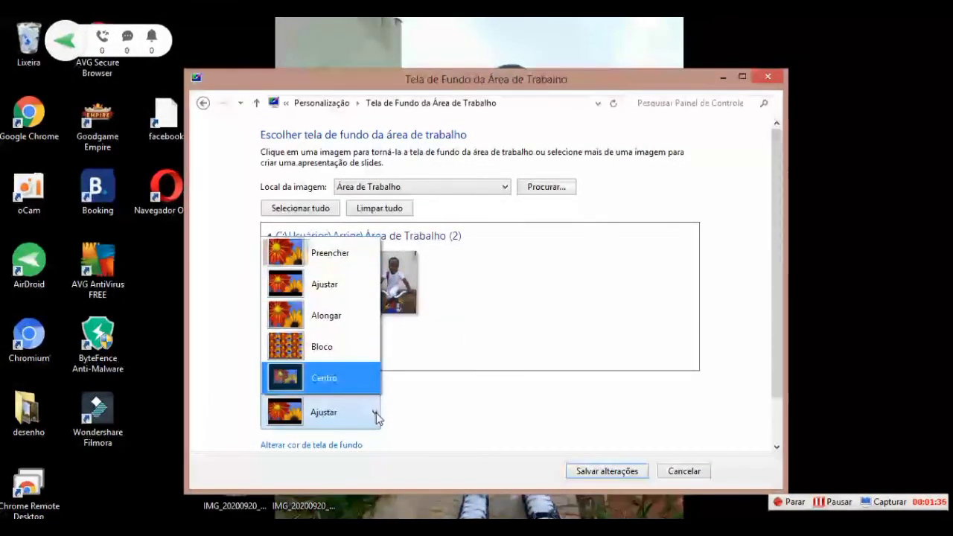
pyautogui.click(374, 412)
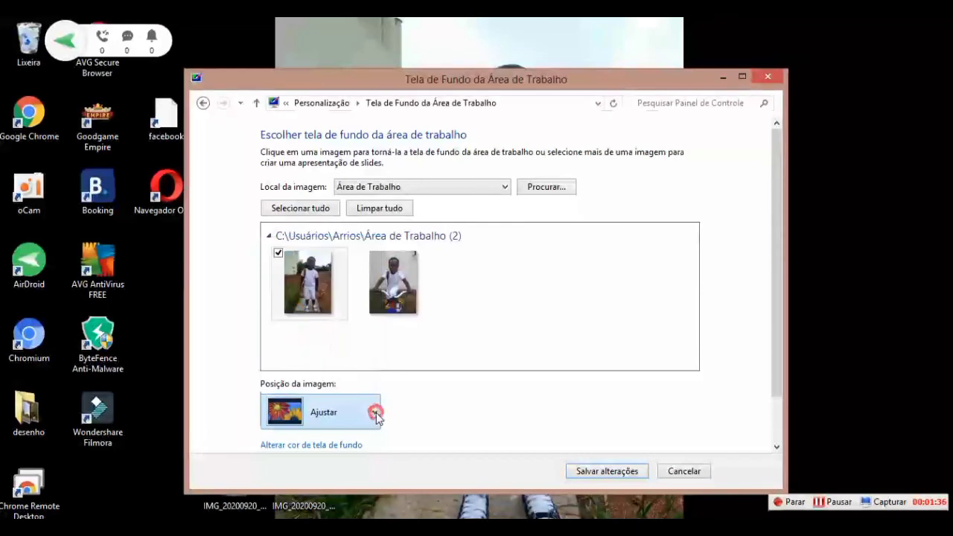
pyautogui.click(584, 472)
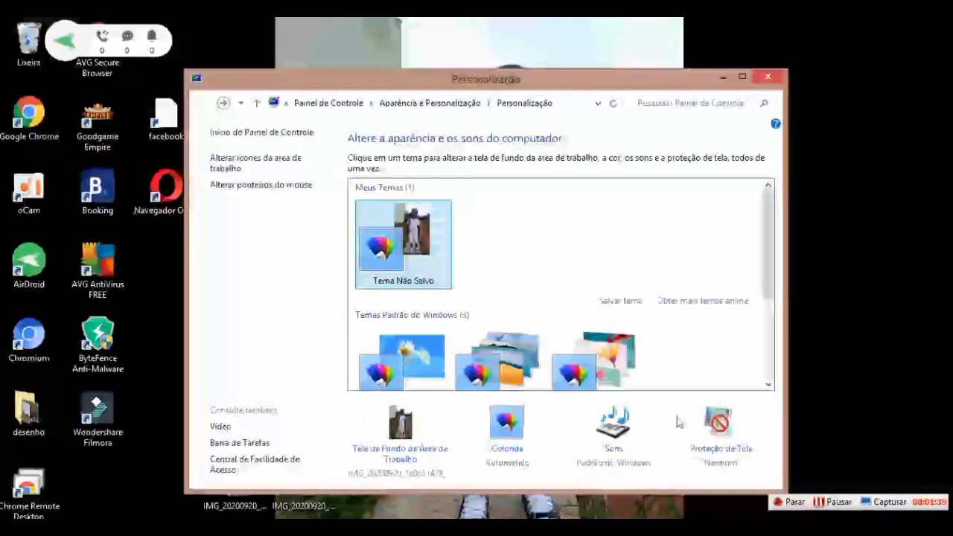
pyautogui.click(767, 78)
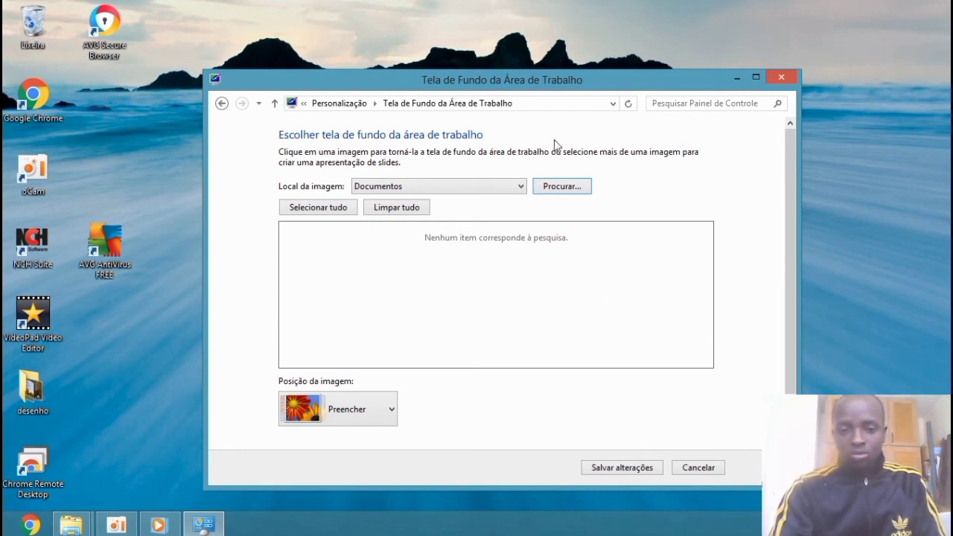
# Step: Bring up the folder browser again and expand Bibliotecas and Documentos down to the Documentos Públicos folder
pyautogui.click(557, 184)
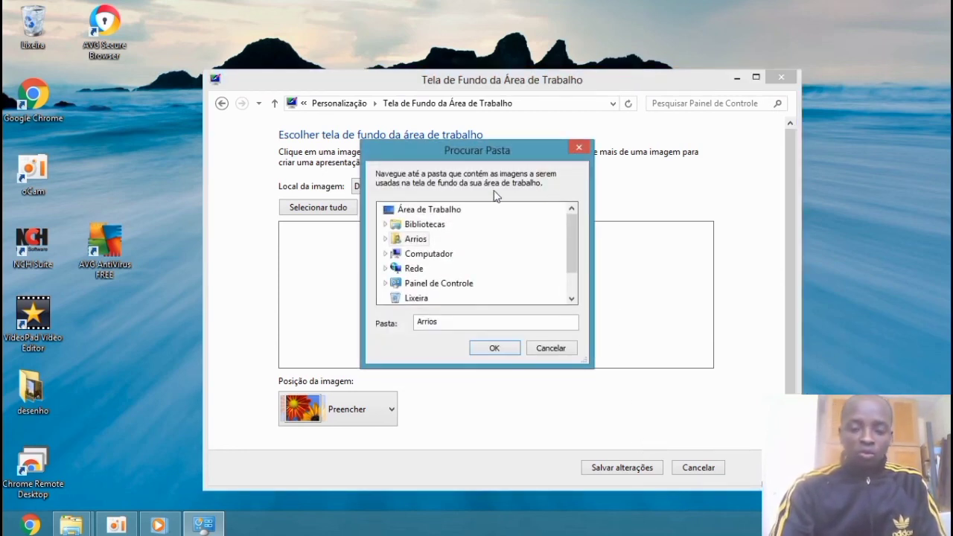
pyautogui.doubleClick(434, 226)
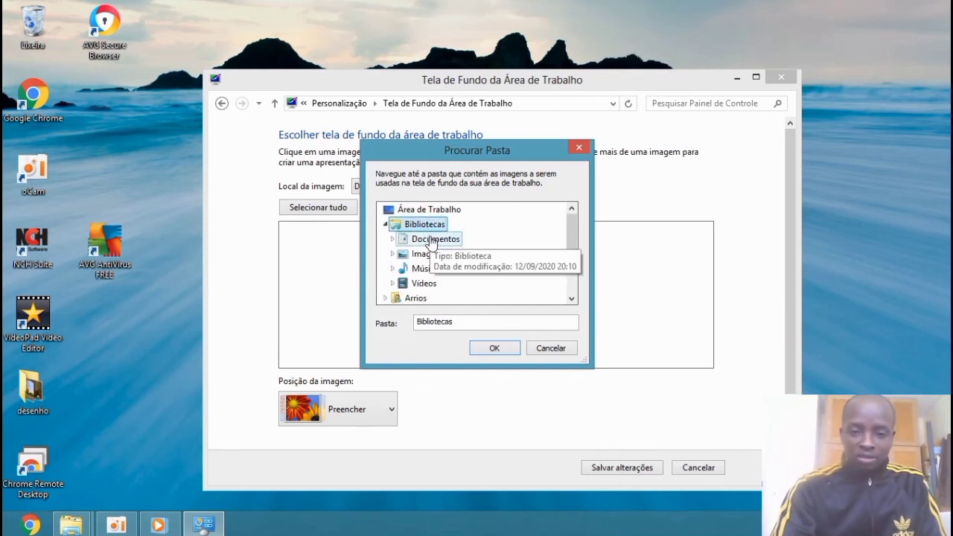
pyautogui.doubleClick(433, 239)
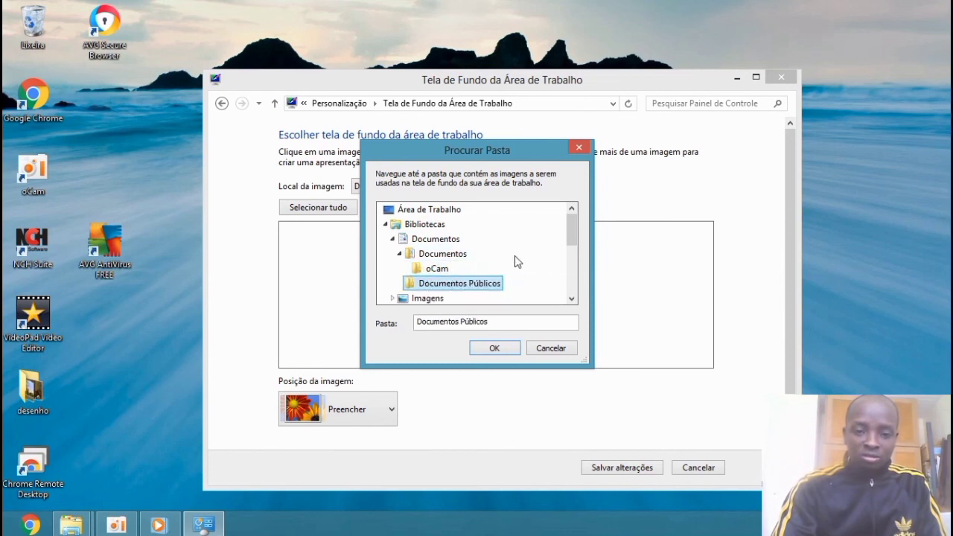
# Step: Expand the Imagens library and use its Imagens Públicas folder as the picture location
pyautogui.click(572, 300)
pyautogui.click(572, 300)
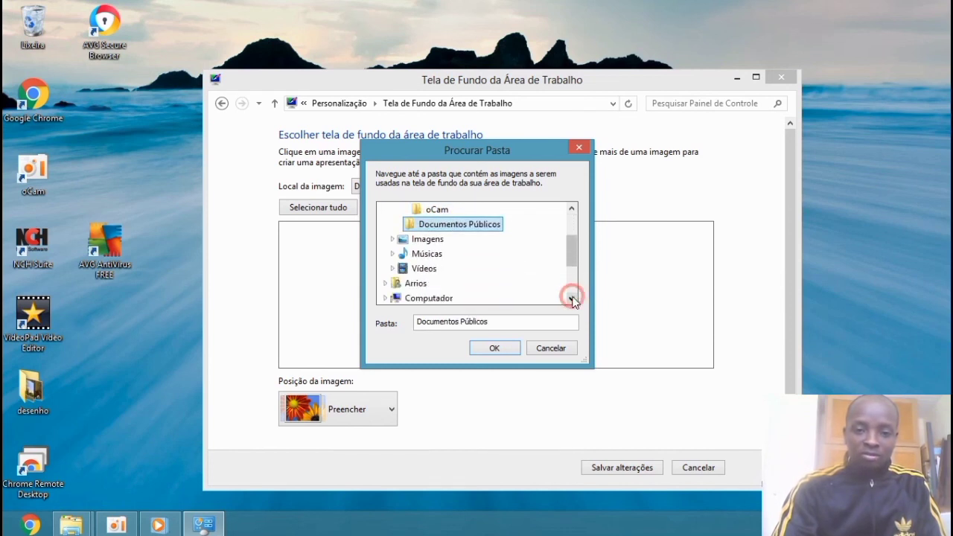
pyautogui.doubleClick(415, 240)
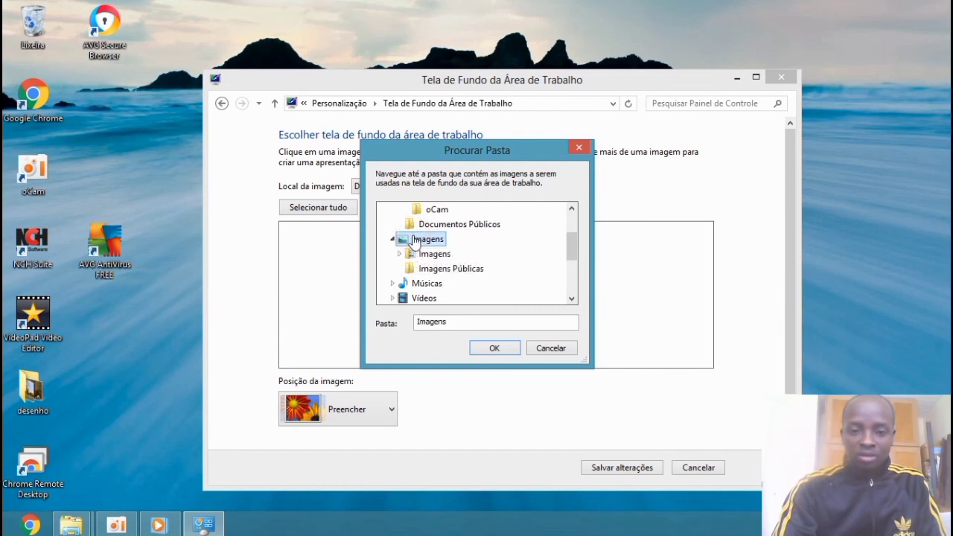
pyautogui.doubleClick(422, 254)
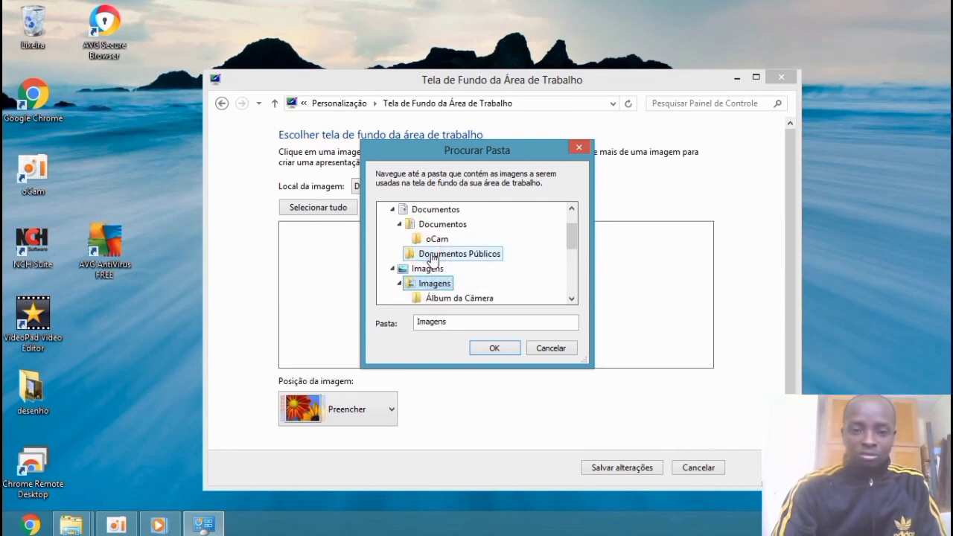
pyautogui.click(452, 298)
pyautogui.click(445, 298)
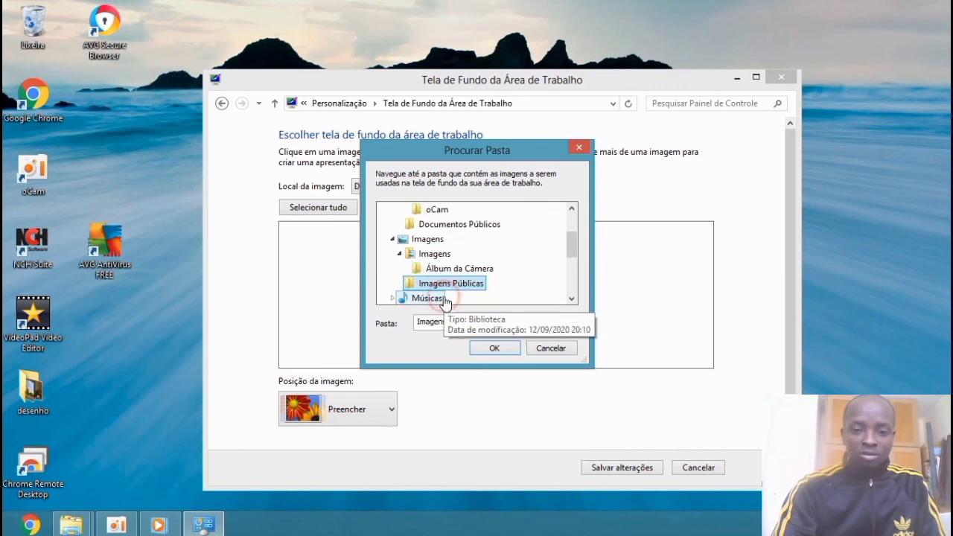
pyautogui.click(496, 348)
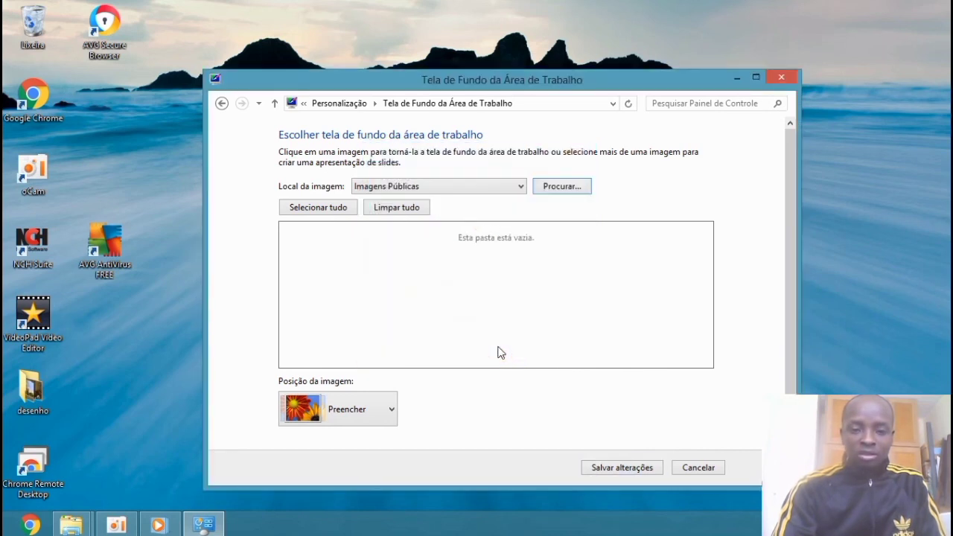